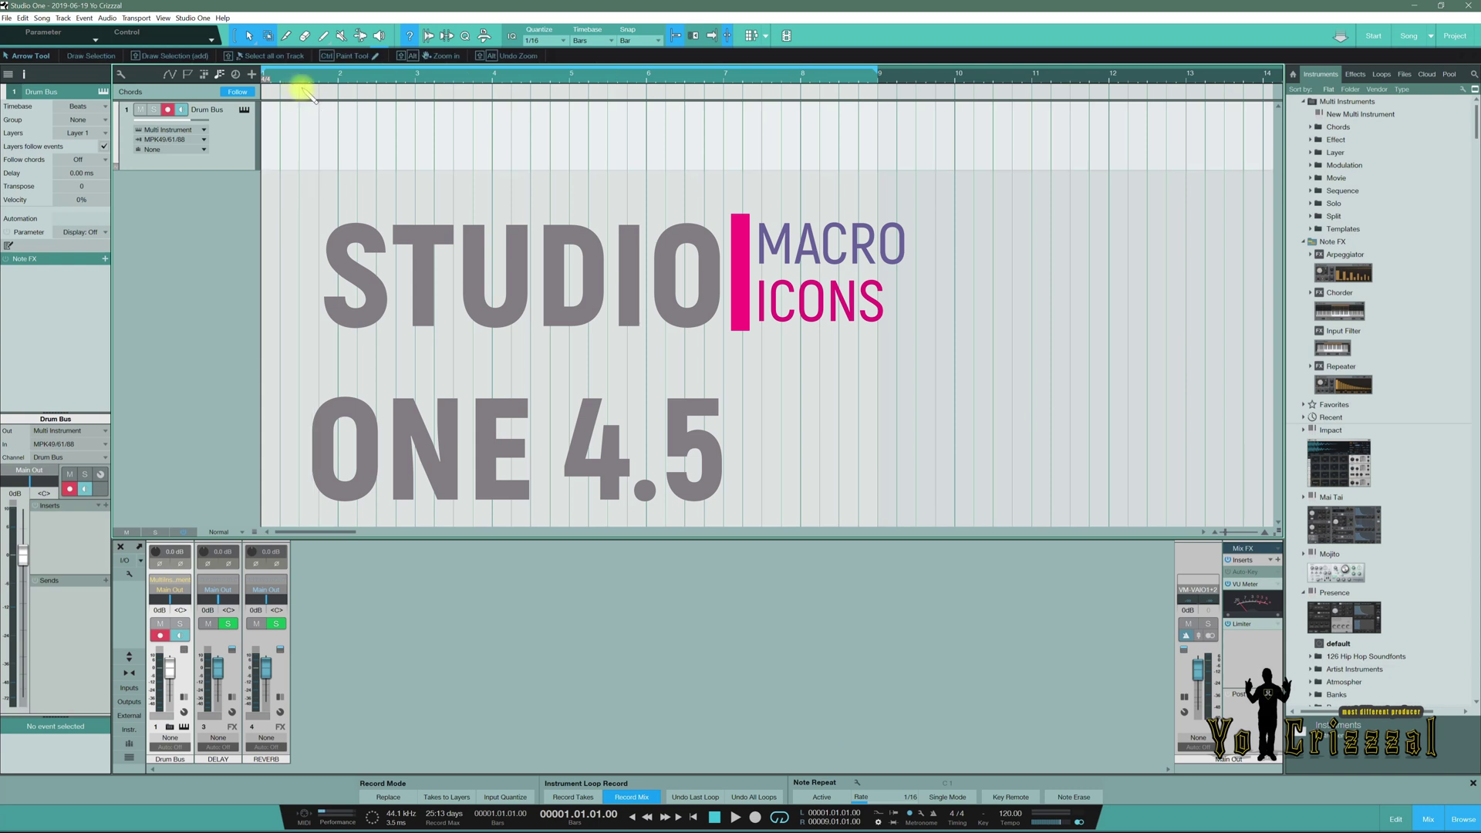
# Step: Show the macro toolbar with its Chords, Navigation, Volume and Add Effects groups
pyautogui.click(481, 37)
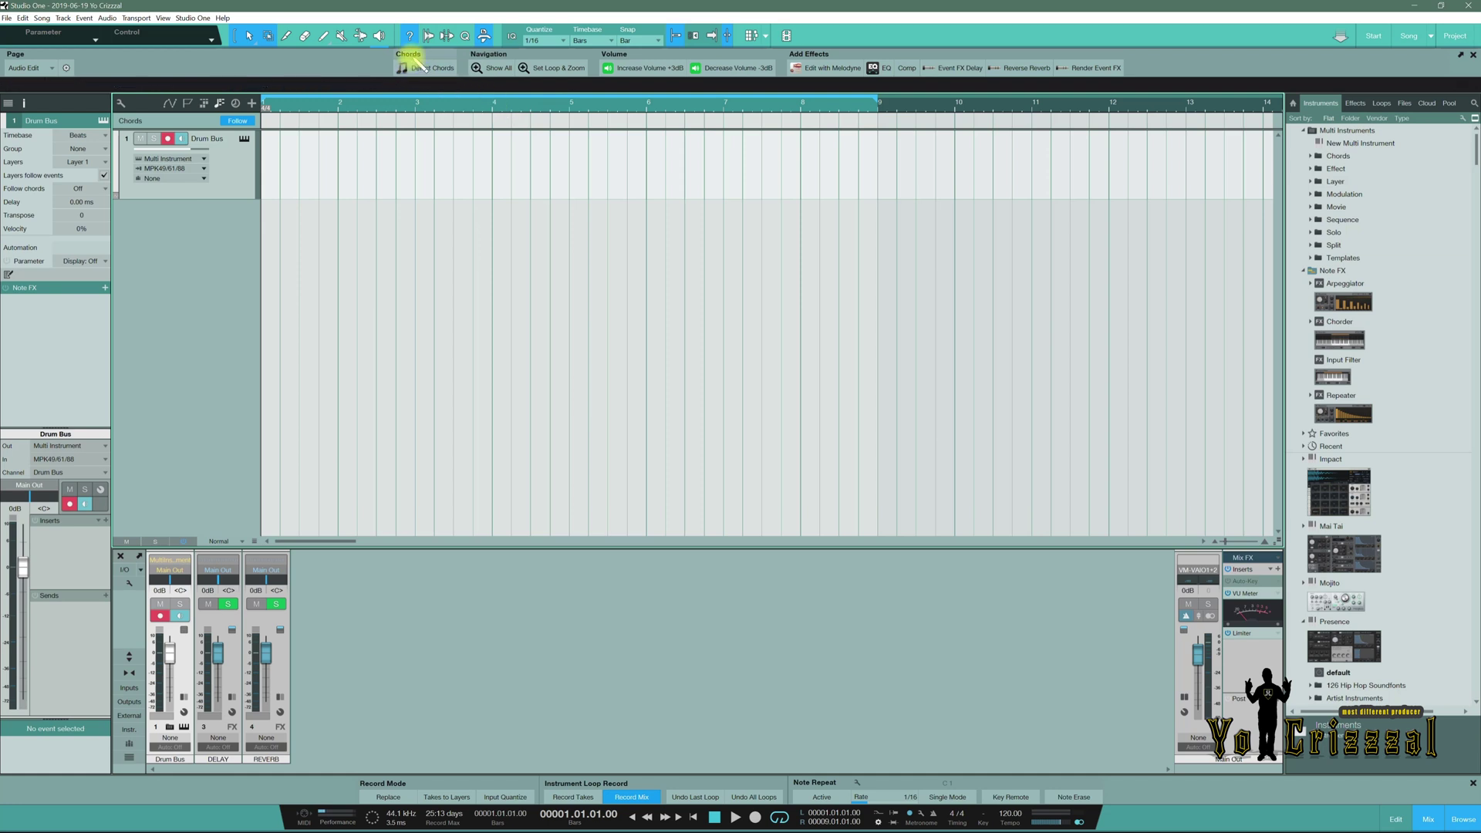
# Step: Add a blank button to the Chords group and assign it the SoundCloud Client command
pyautogui.rightClick(425, 53)
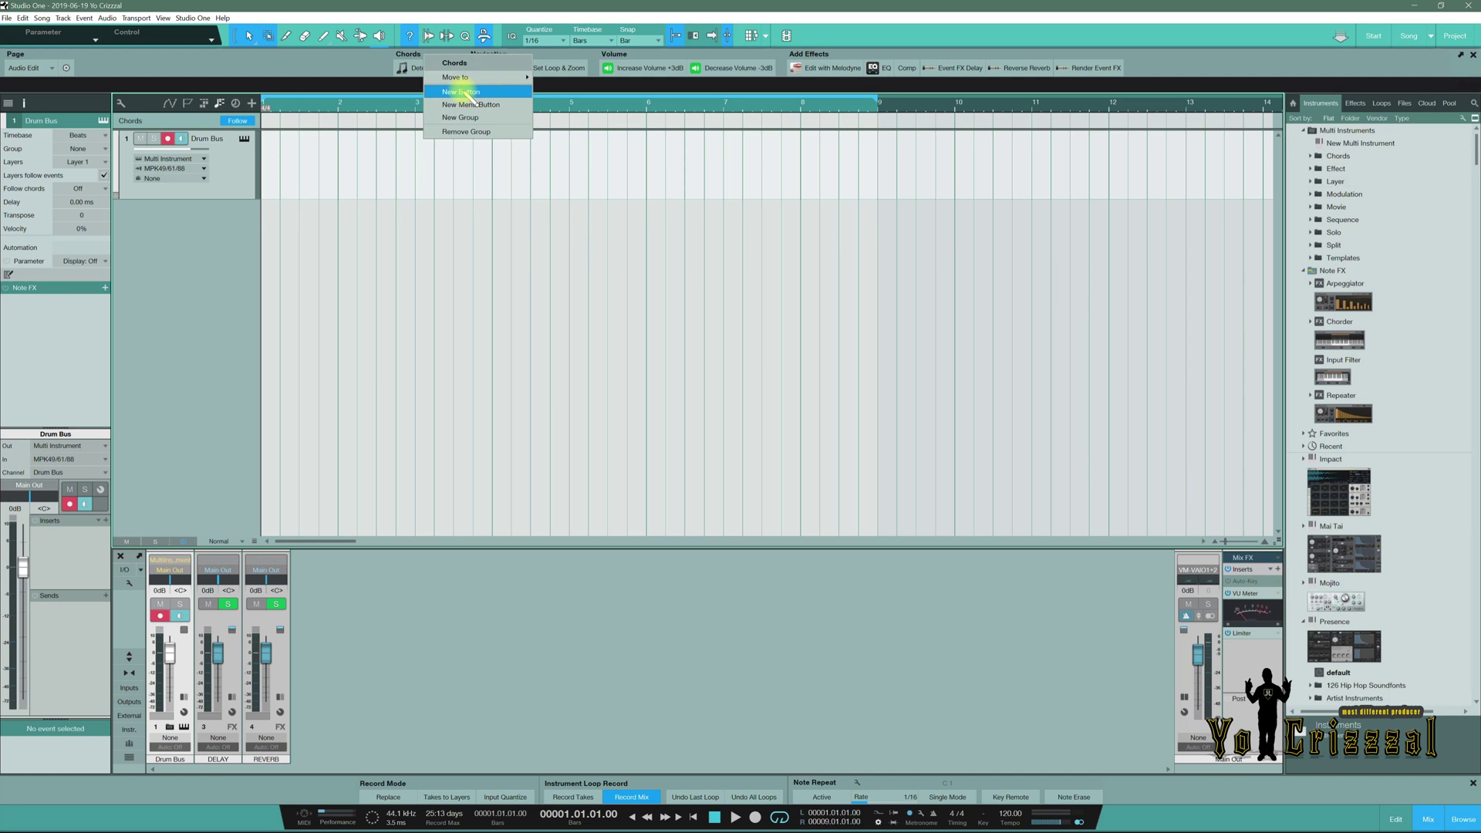
pyautogui.click(463, 92)
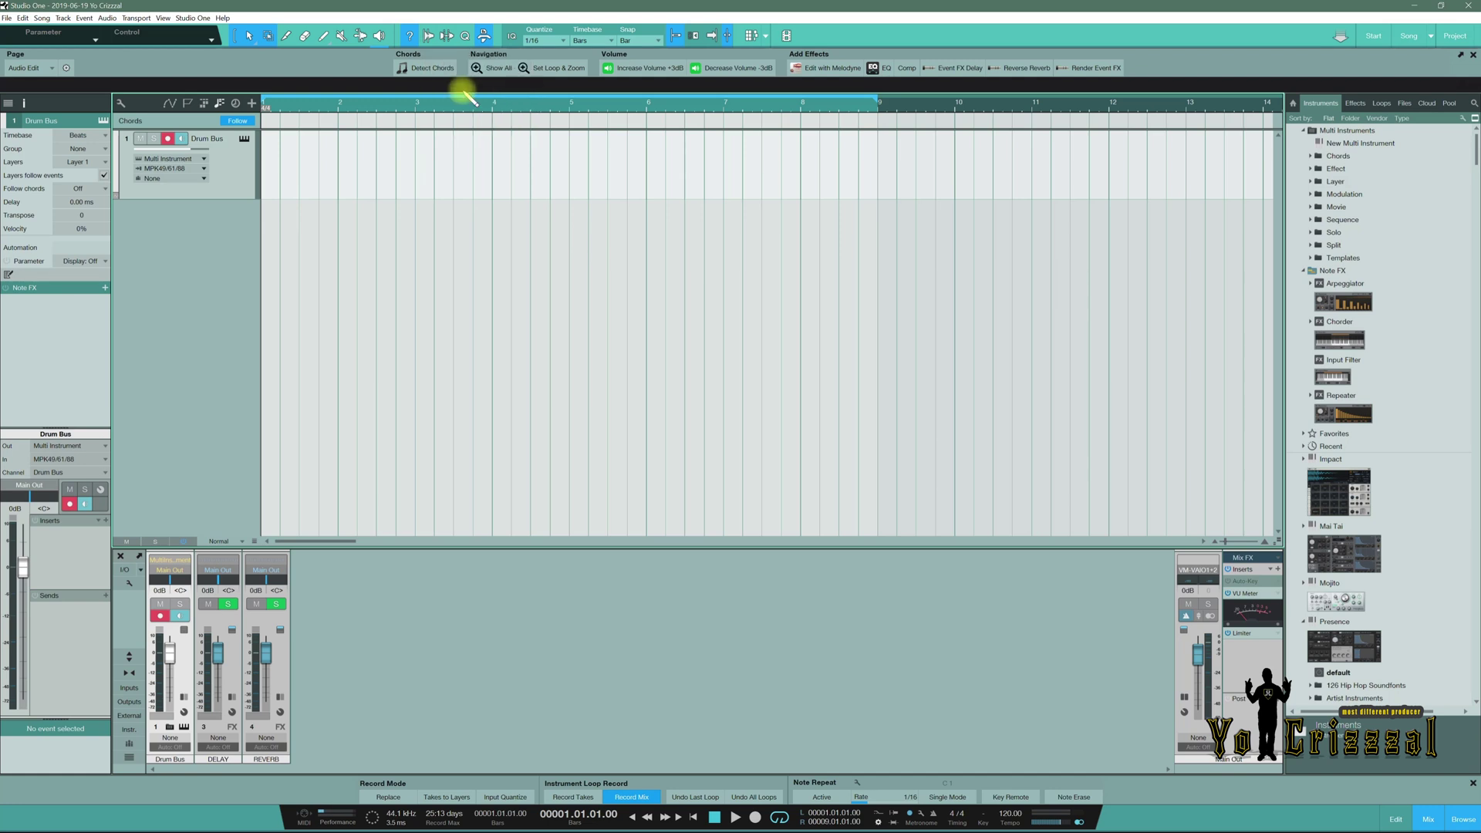
pyautogui.rightClick(398, 75)
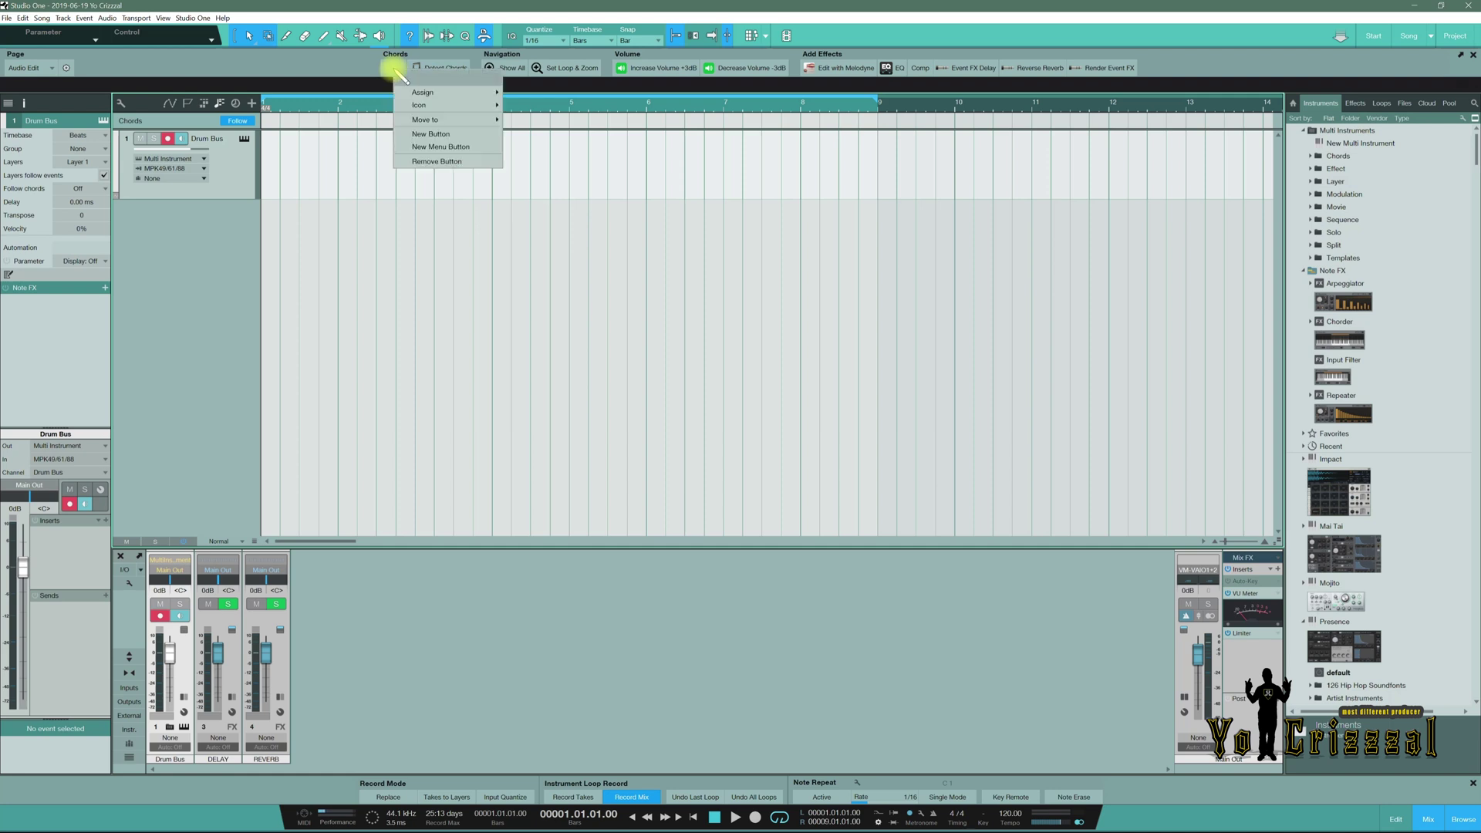
pyautogui.moveTo(439, 93)
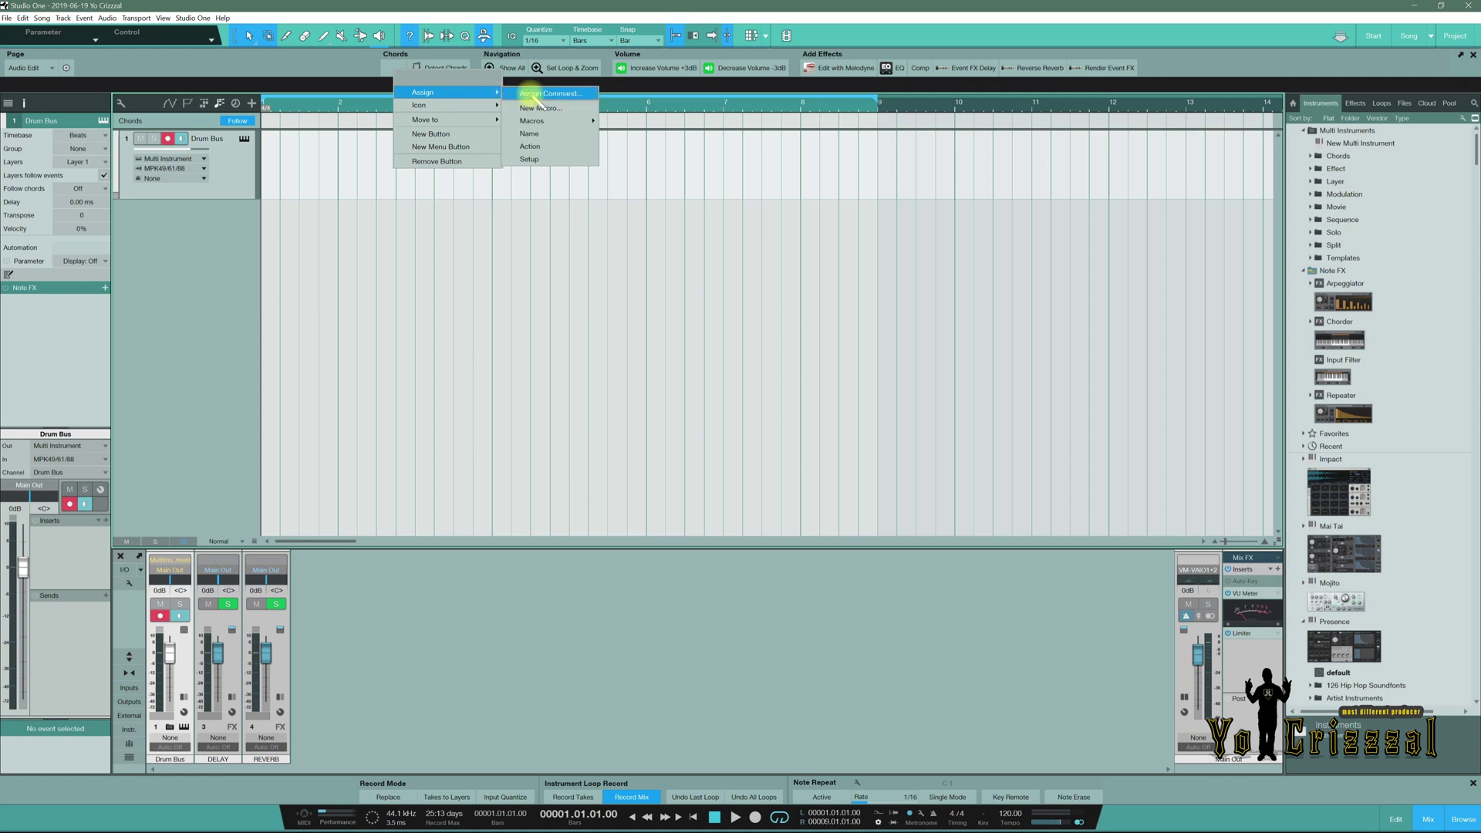
pyautogui.click(536, 95)
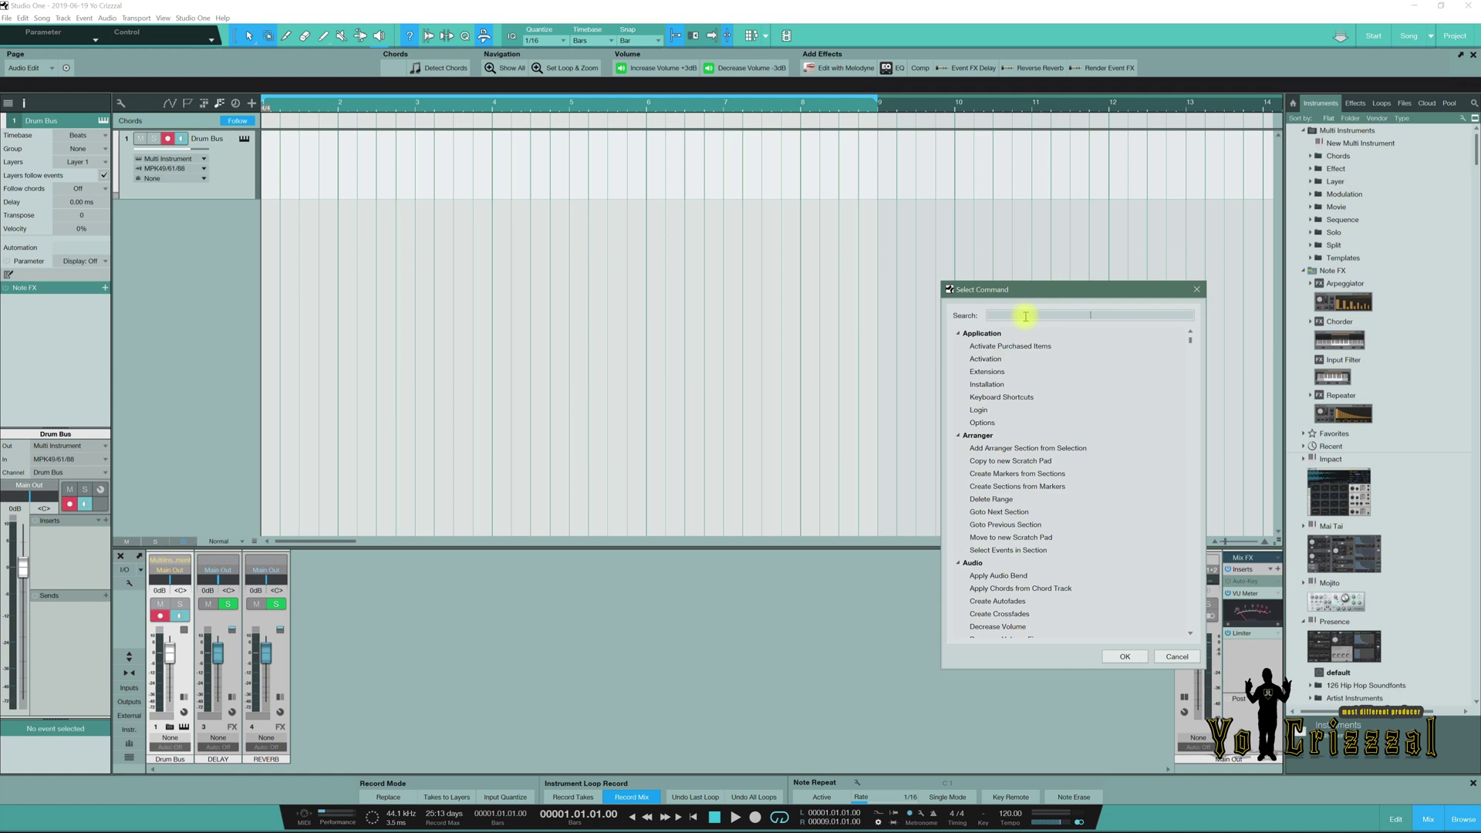
pyautogui.write('sound')
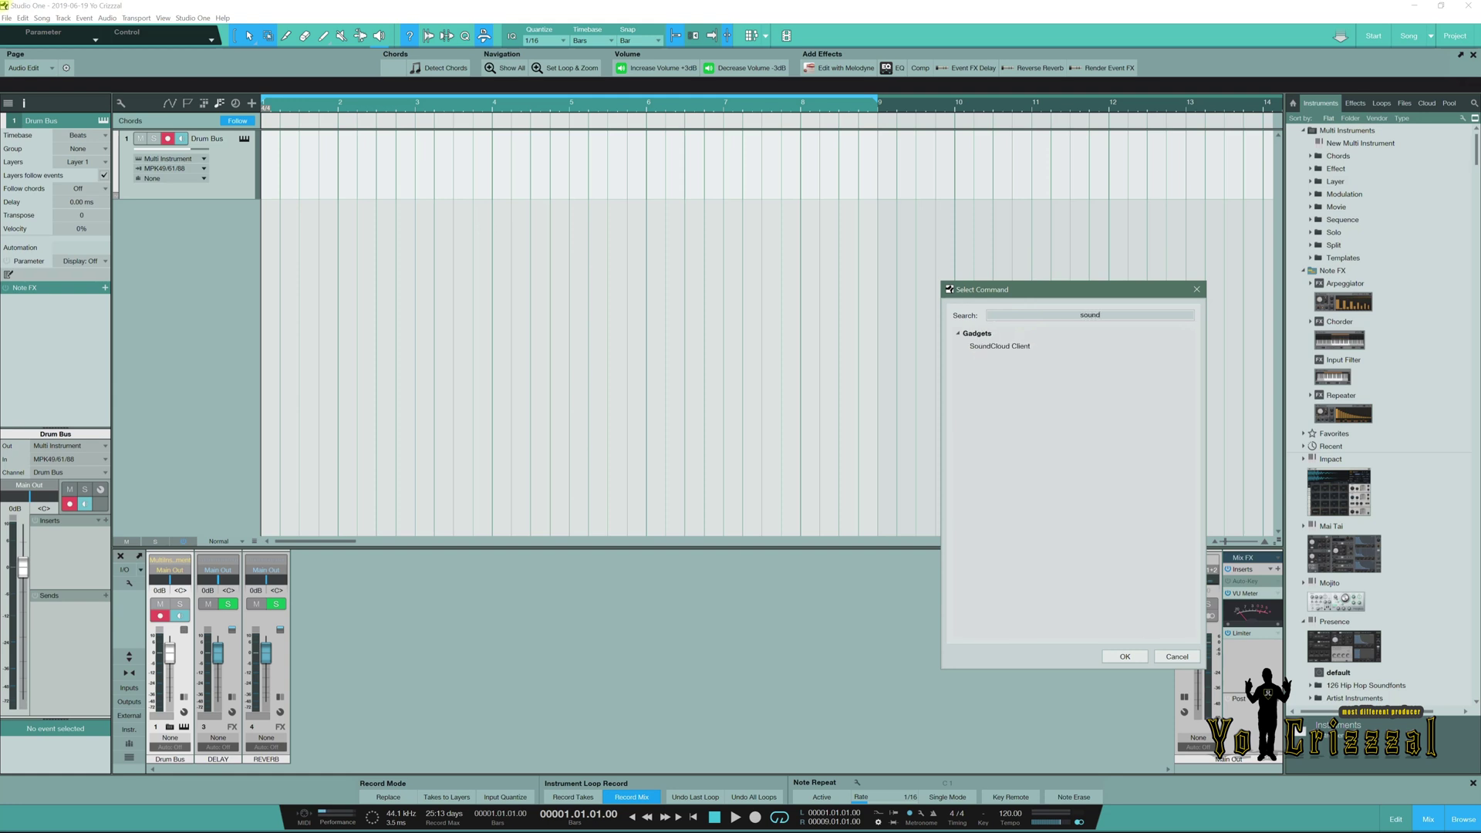
pyautogui.click(1023, 353)
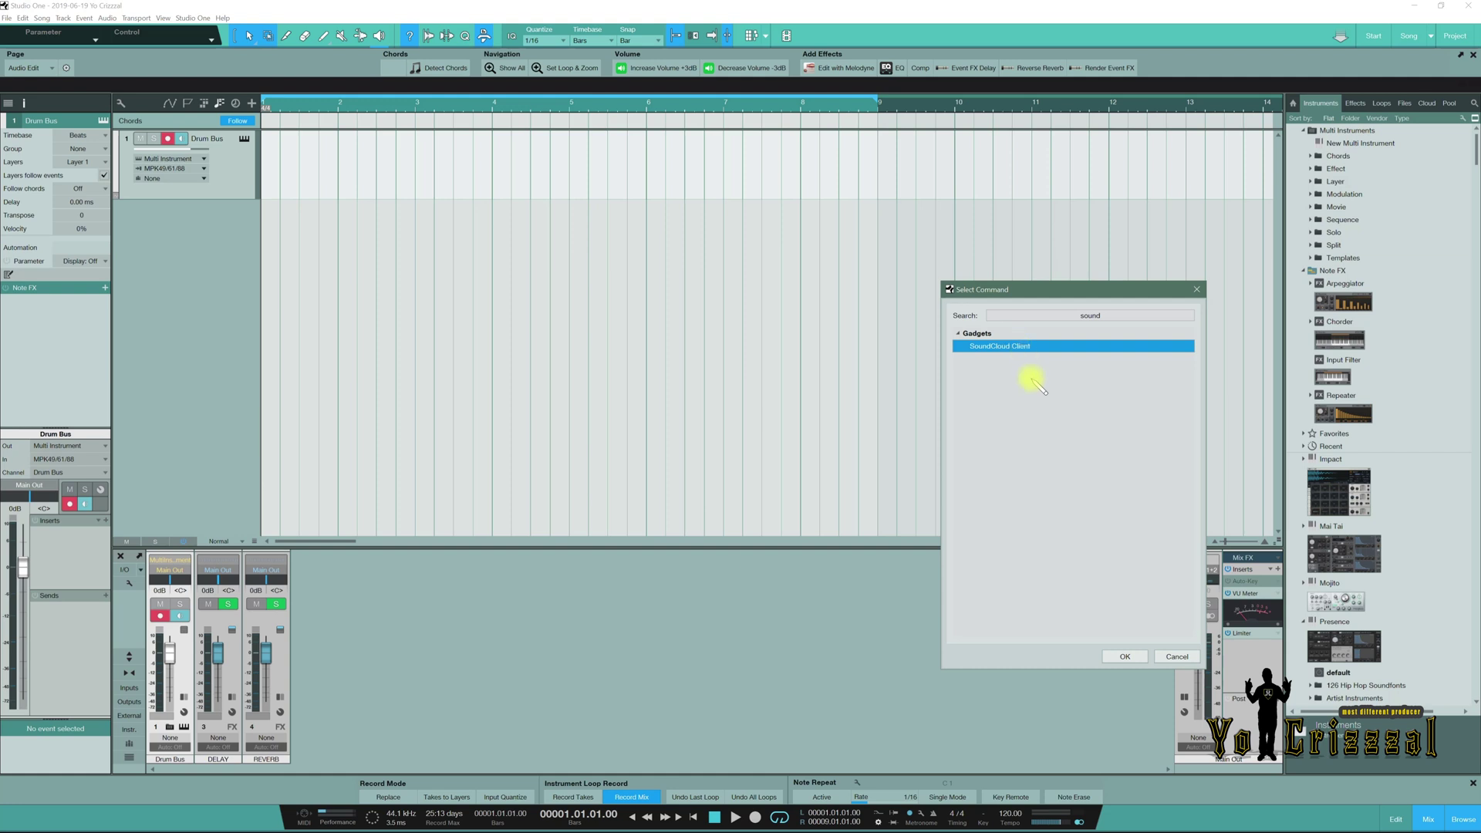
pyautogui.click(1125, 656)
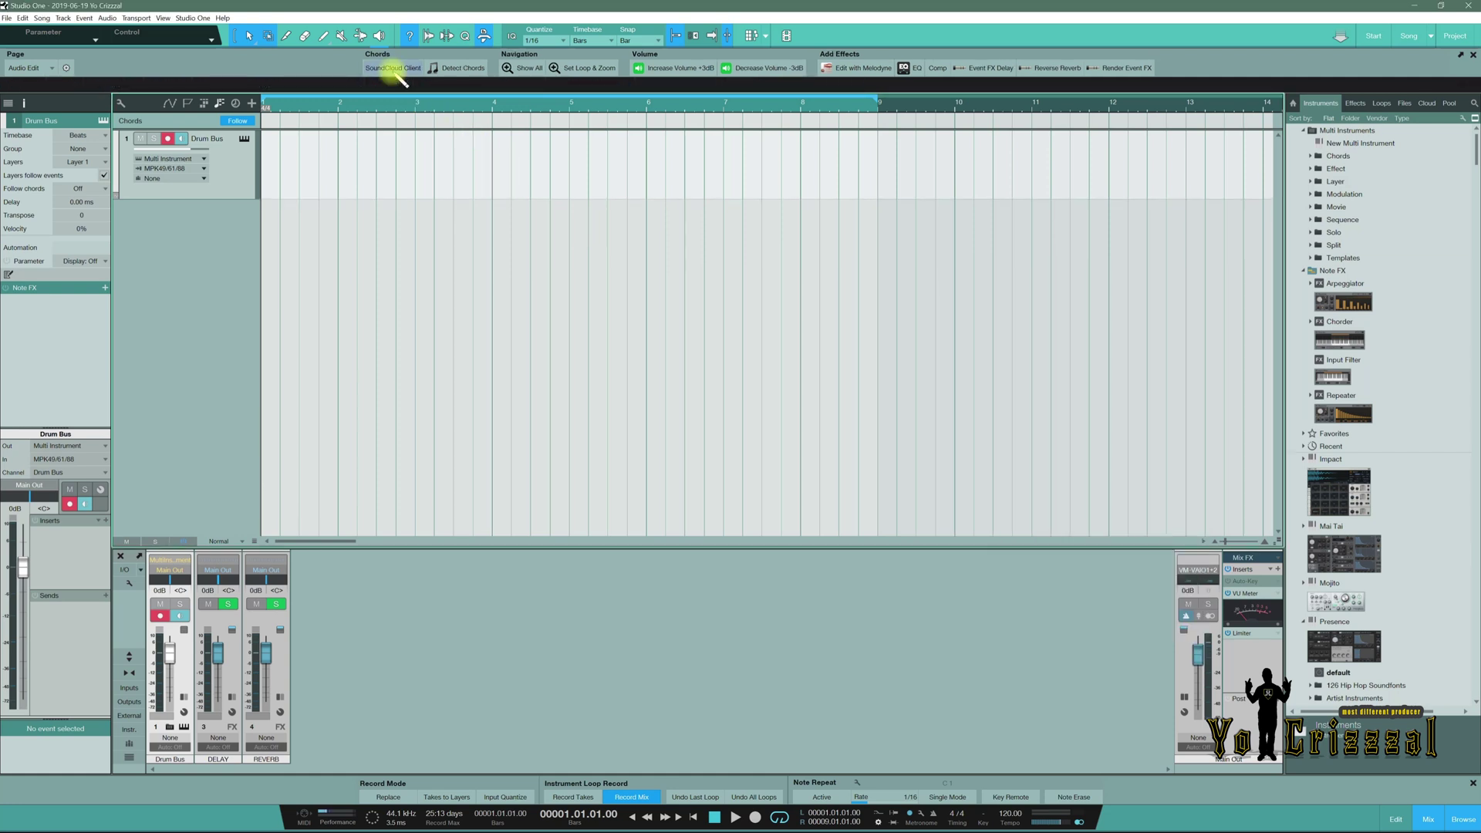
# Step: Test the SoundCloud Client button, close the client, and minimize Studio One
pyautogui.click(392, 68)
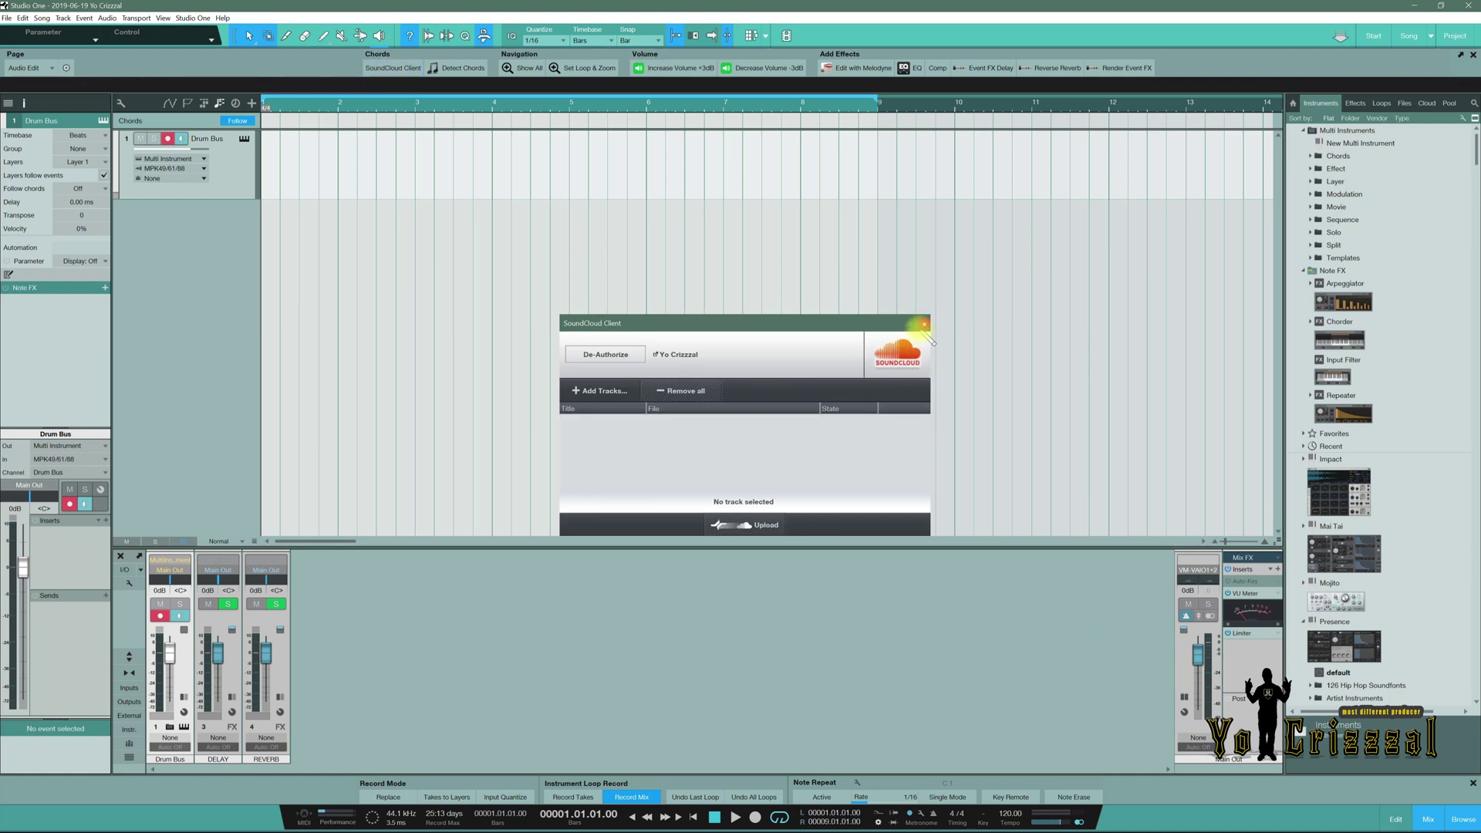
pyautogui.click(923, 325)
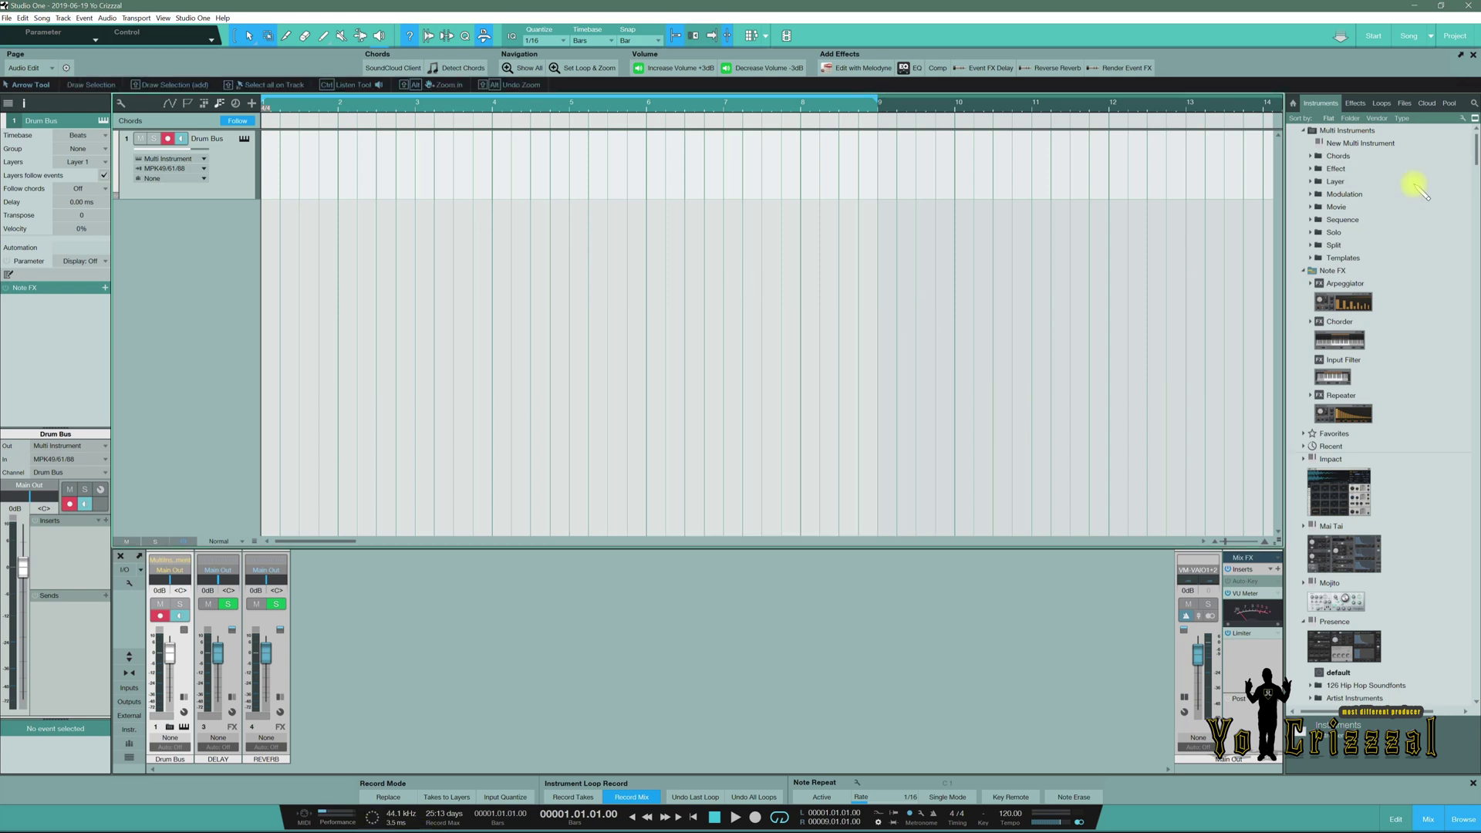
pyautogui.click(1440, 6)
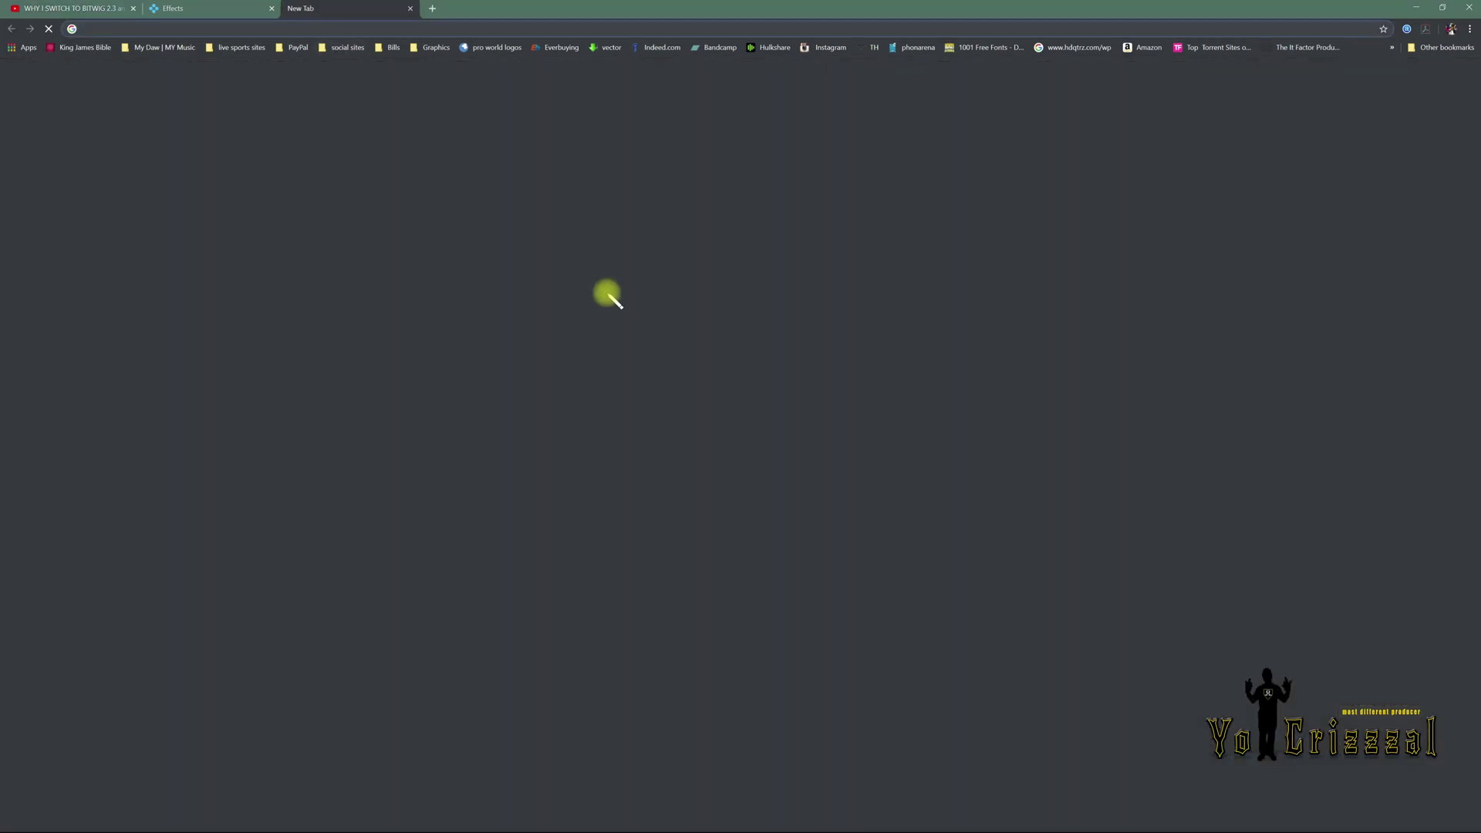
# Step: Search Google for 'soundcloud png' and show the image results
pyautogui.click(621, 237)
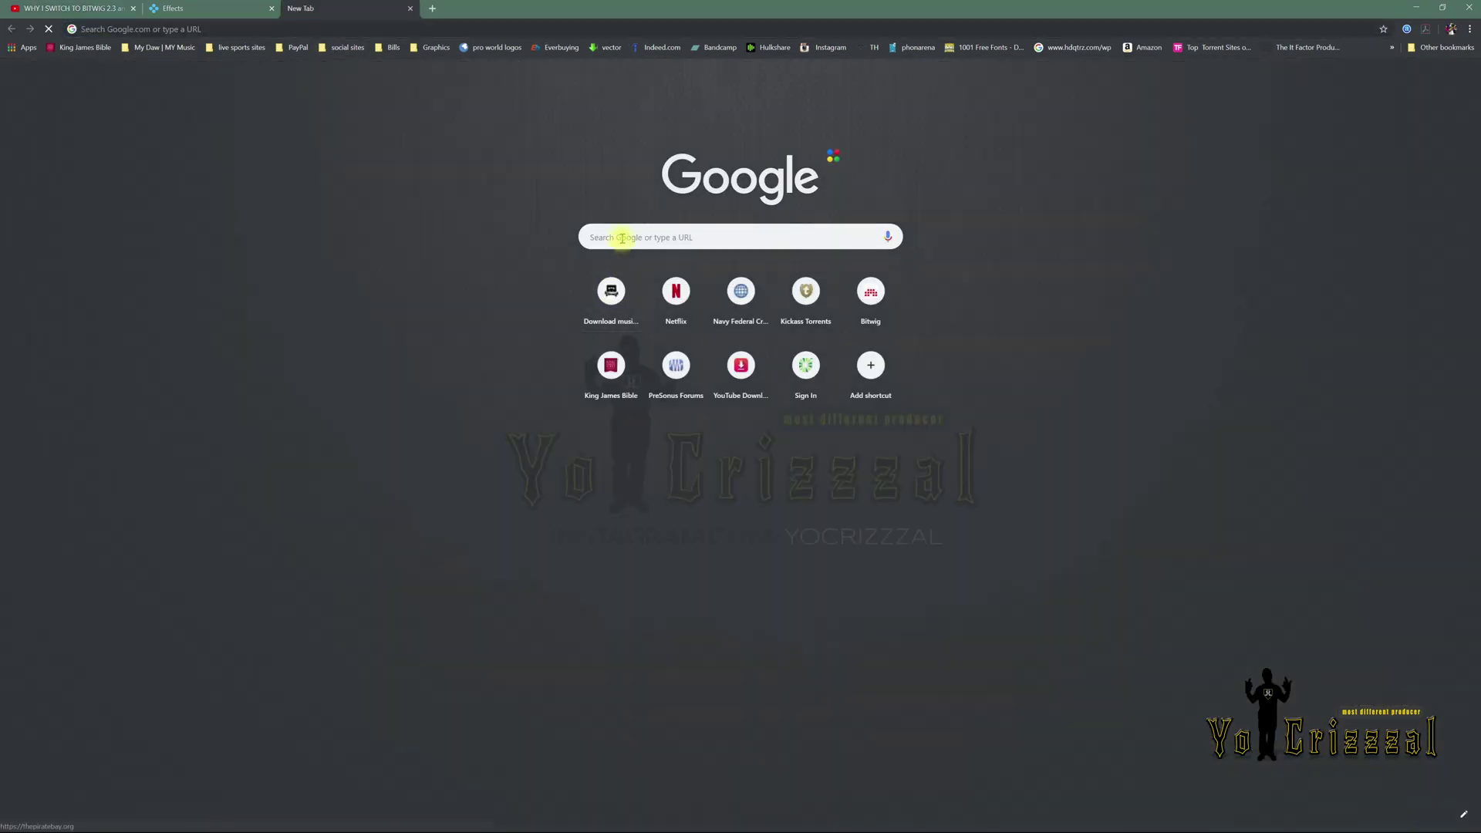
pyautogui.write('sou')
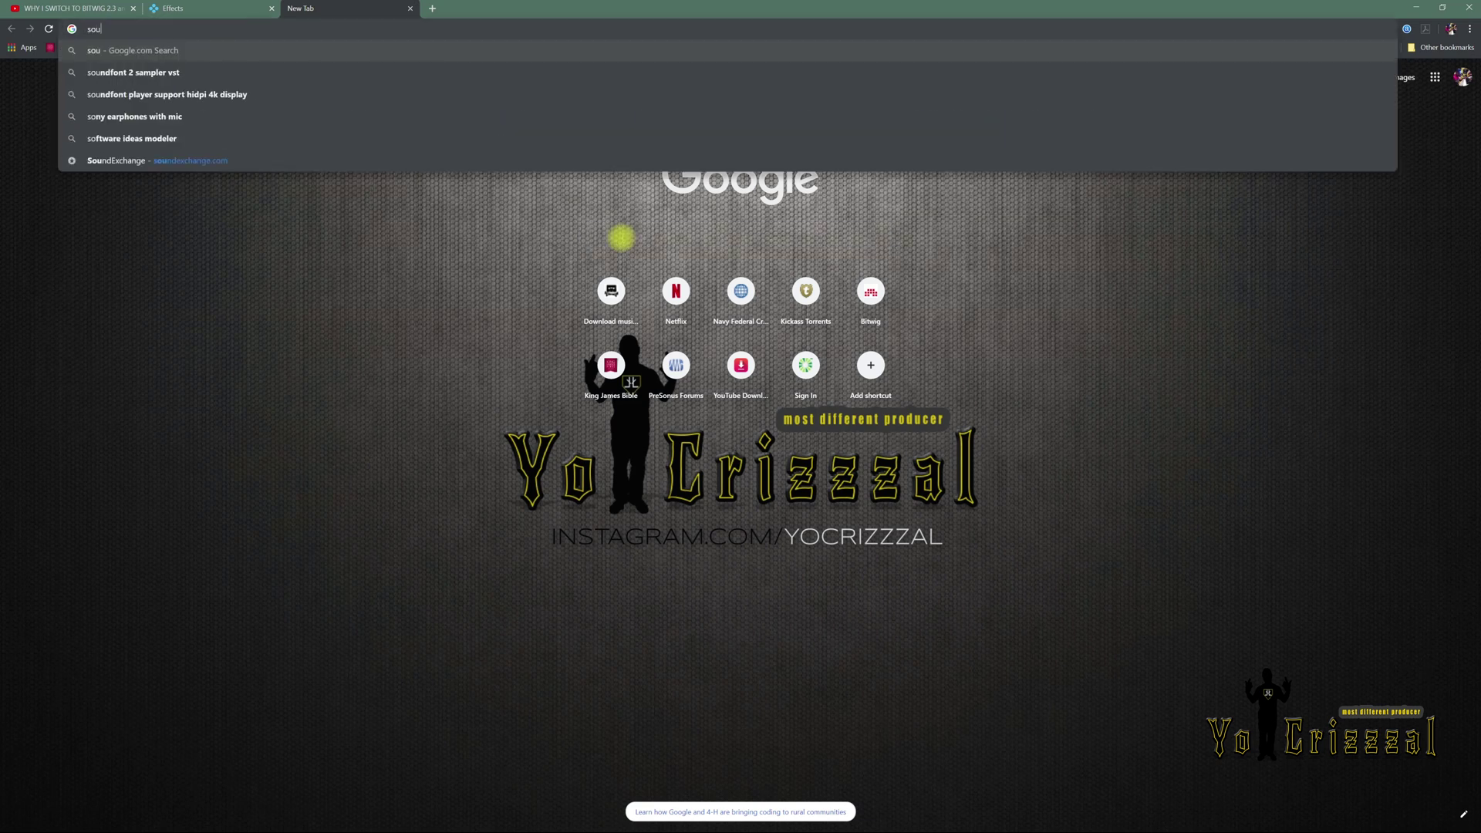
pyautogui.write('ndcloud')
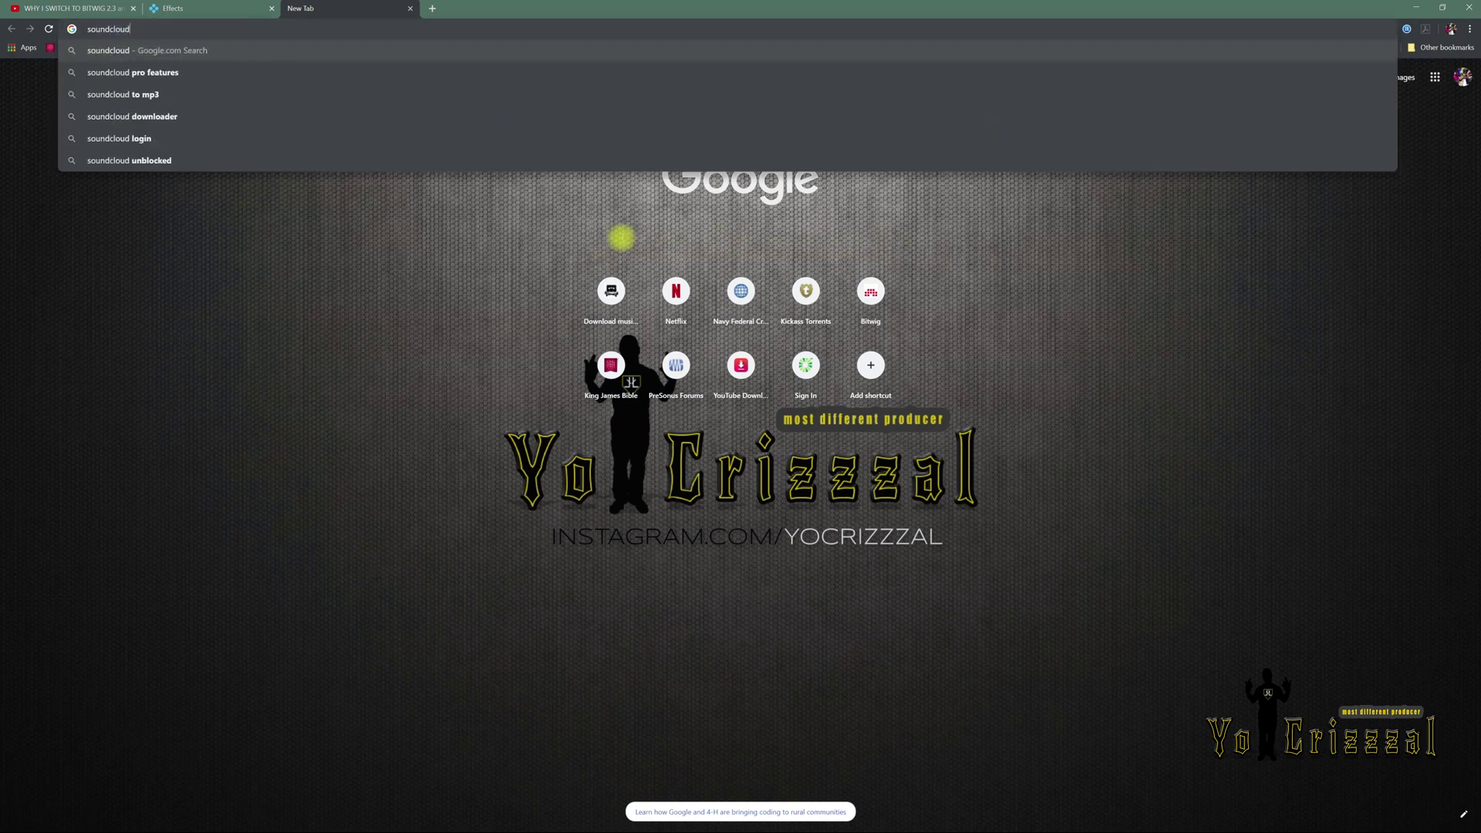
pyautogui.write(' png')
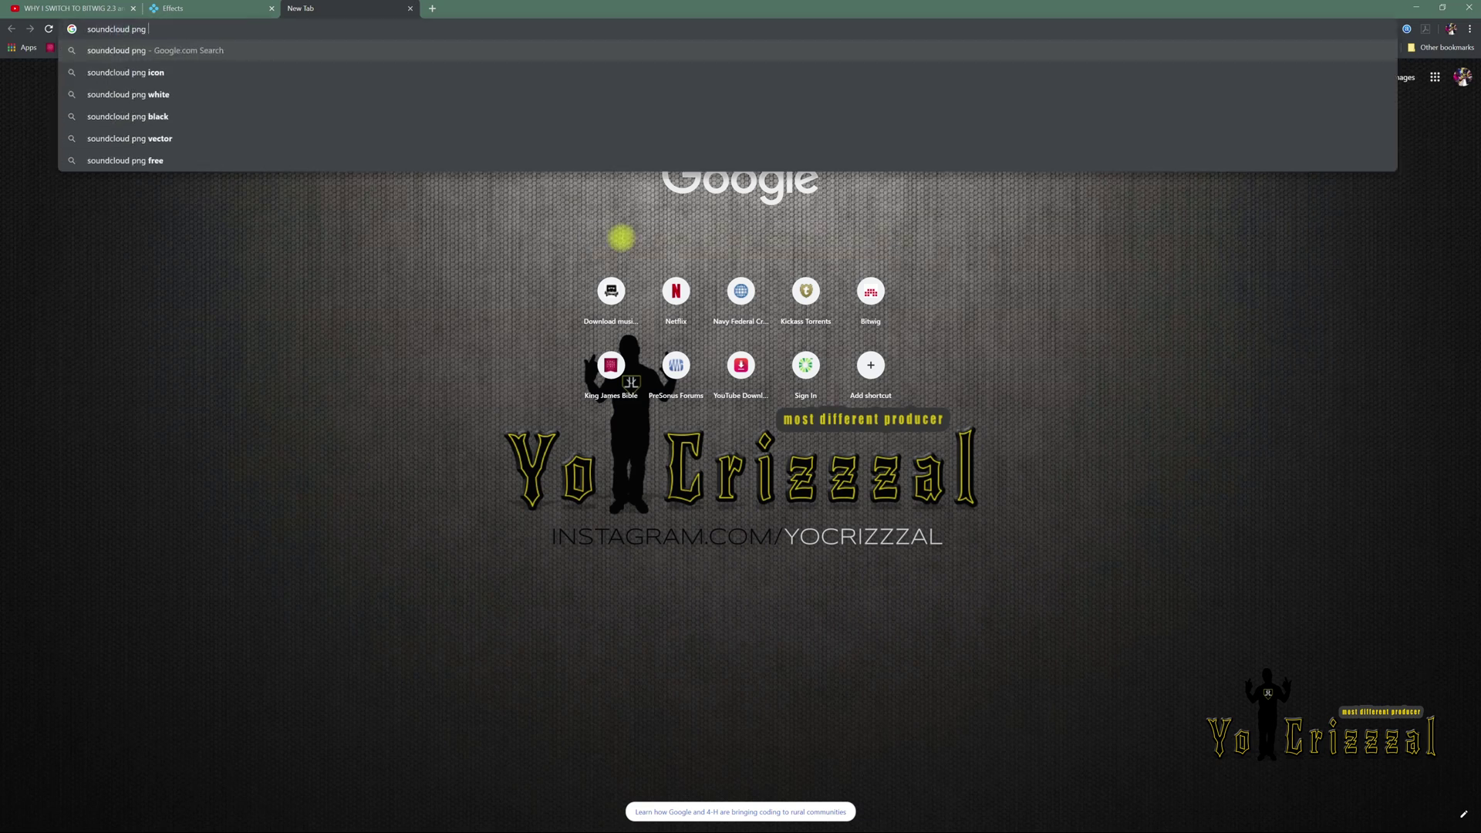
pyautogui.press('Return')
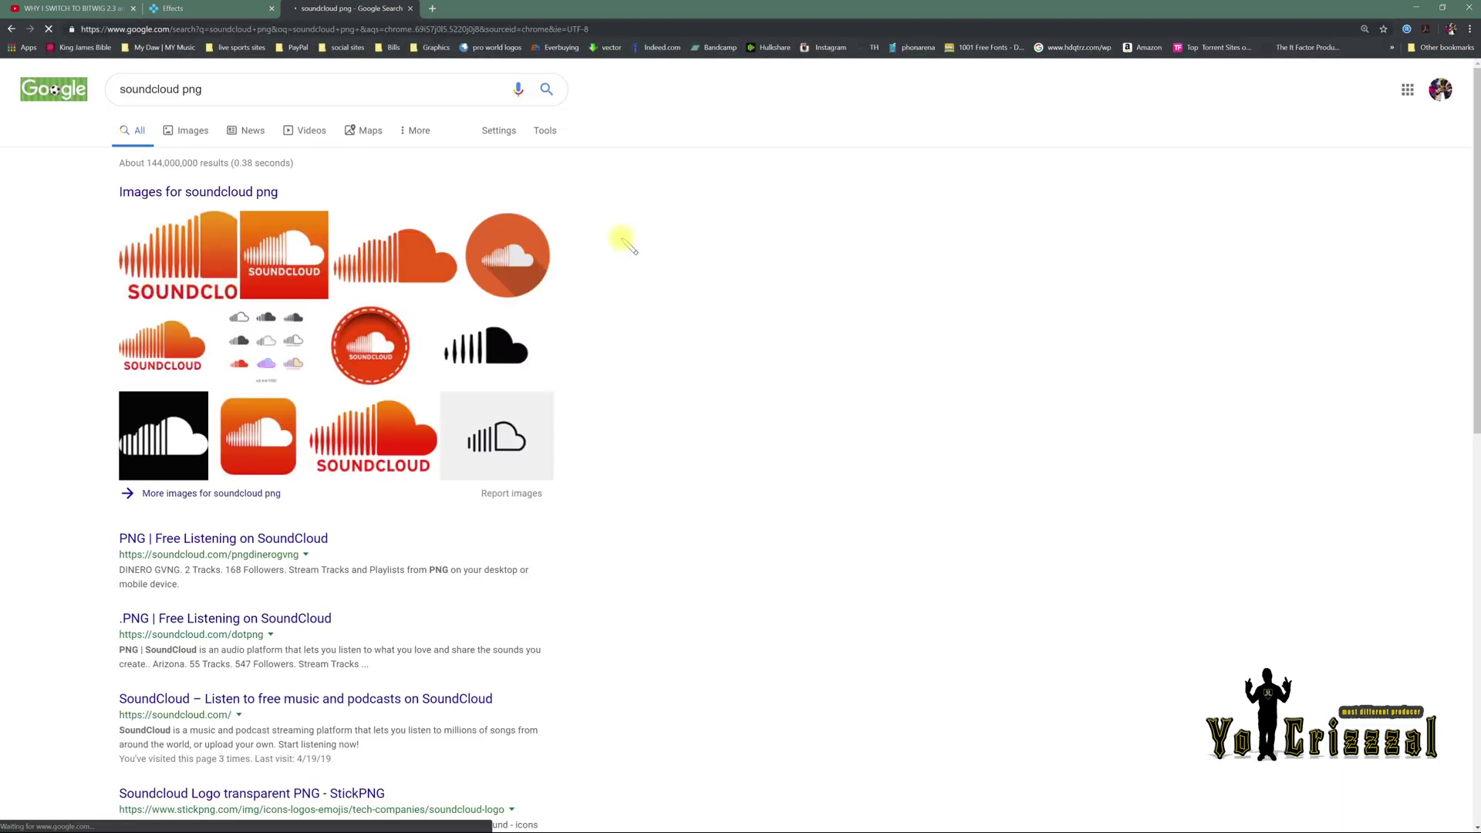
pyautogui.click(172, 195)
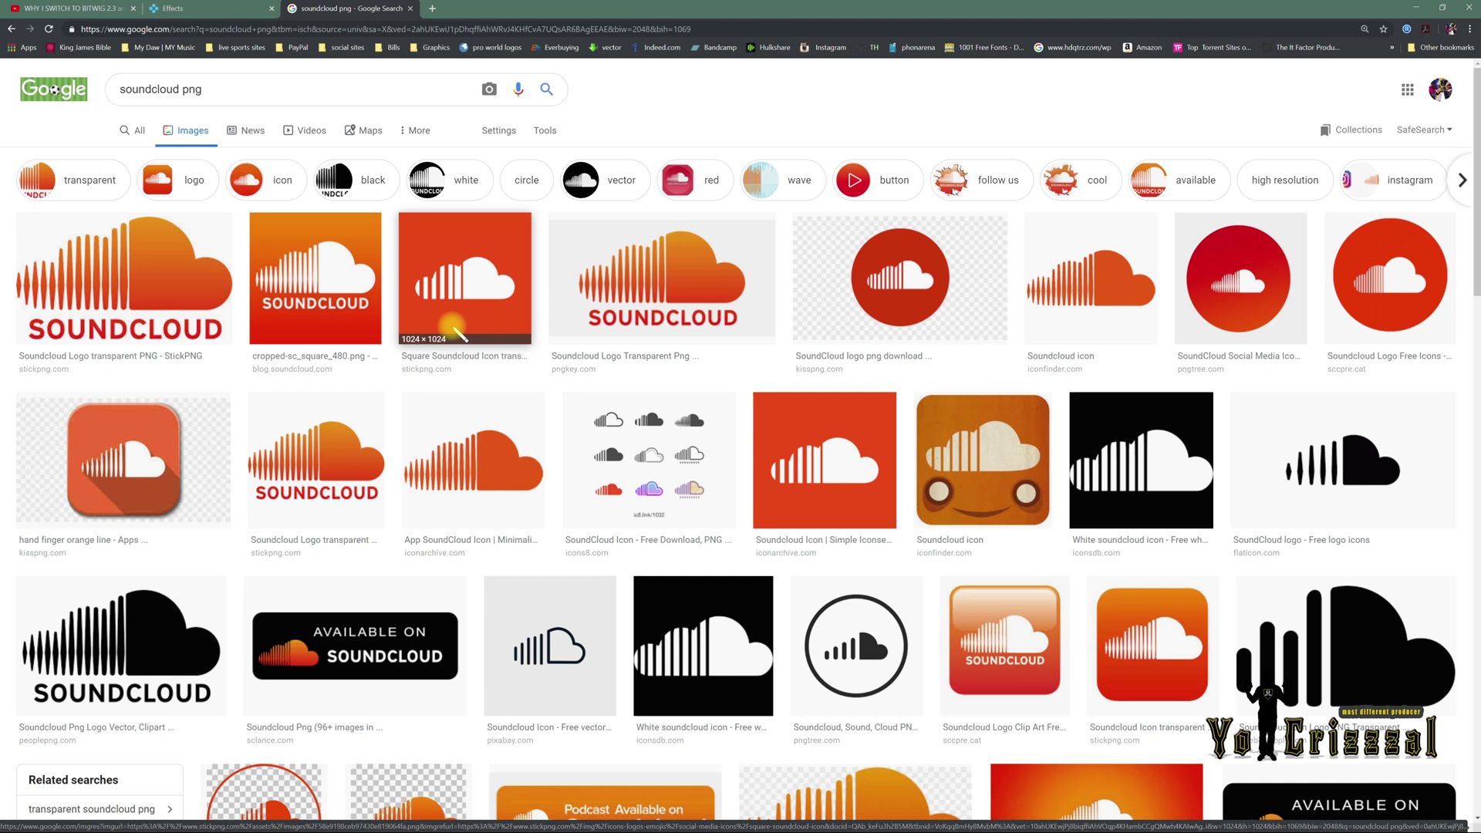
# Step: Save the first SoundCloud logo PNG to the Desktop and open a new tab
pyautogui.click(179, 308)
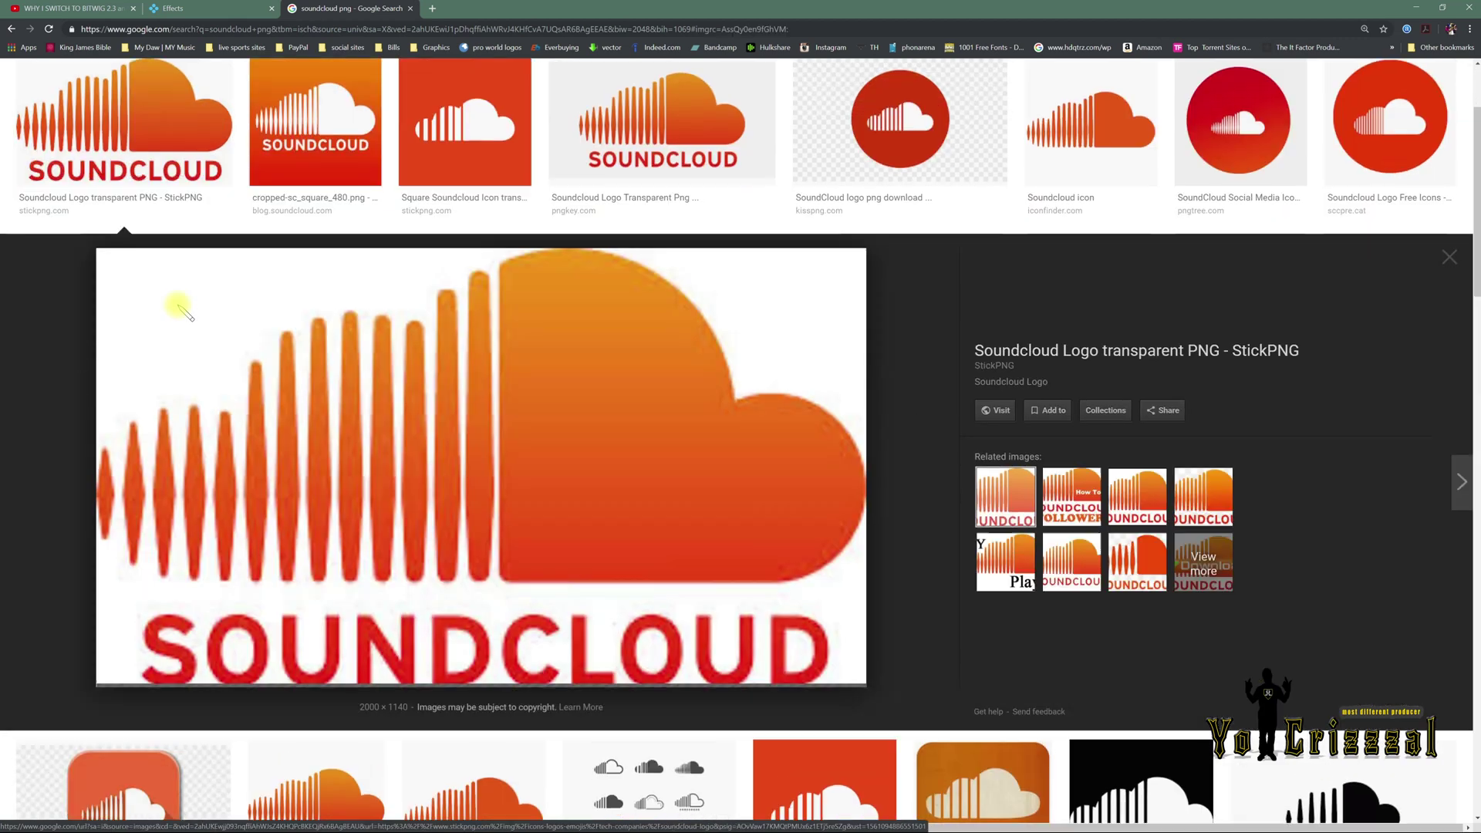
pyautogui.rightClick(509, 467)
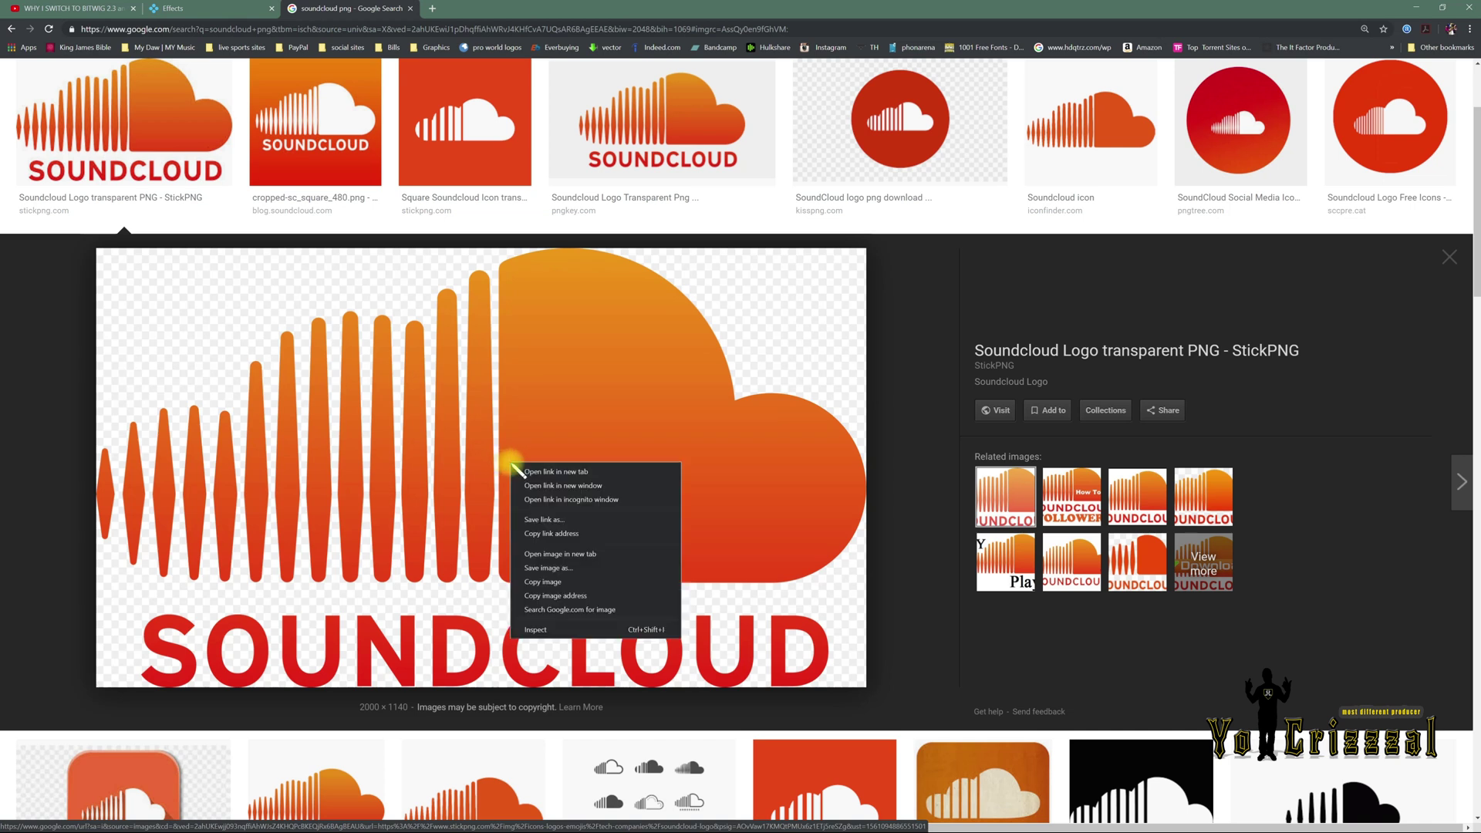
pyautogui.click(546, 563)
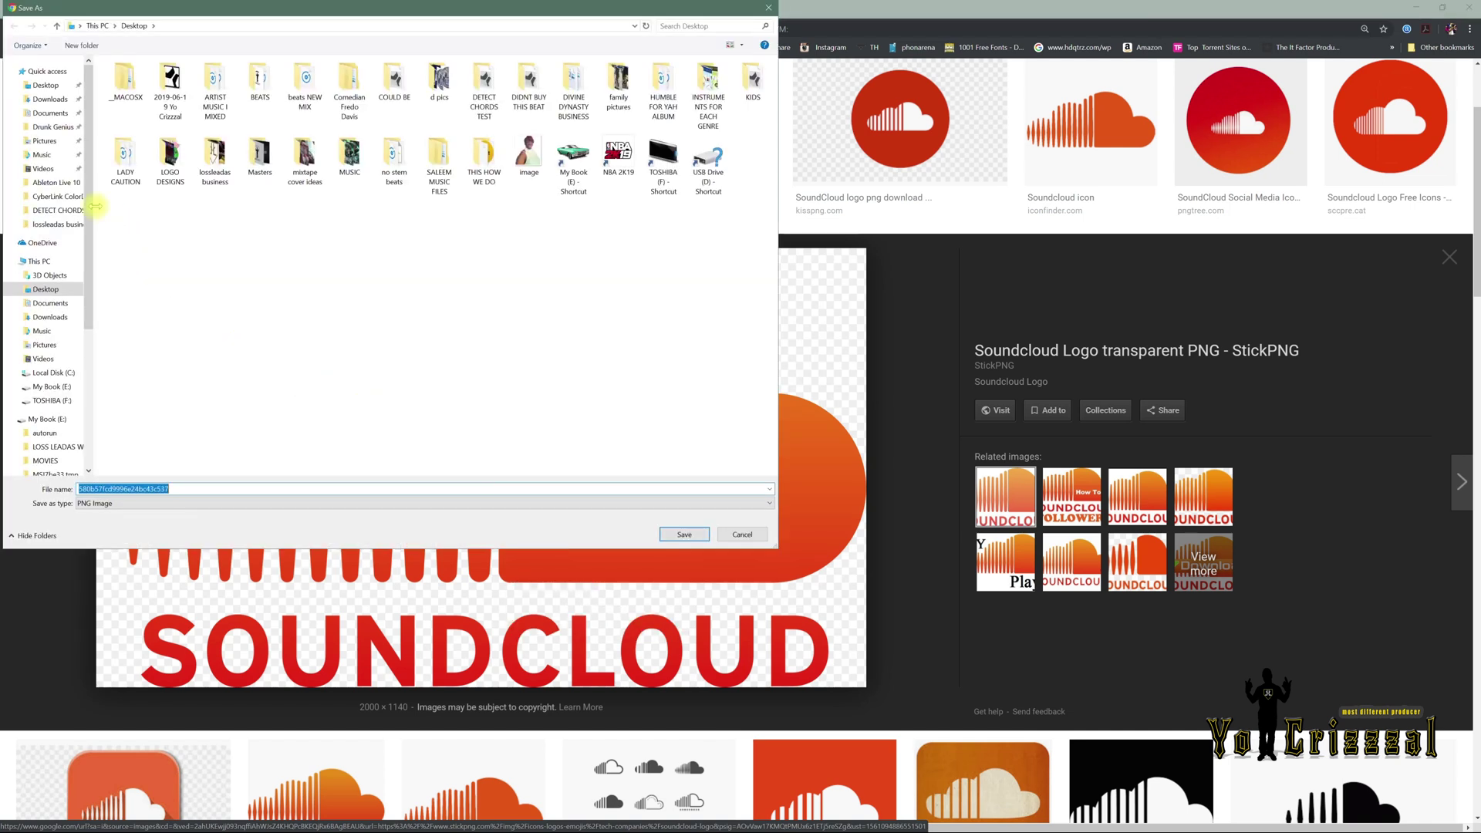
pyautogui.click(65, 291)
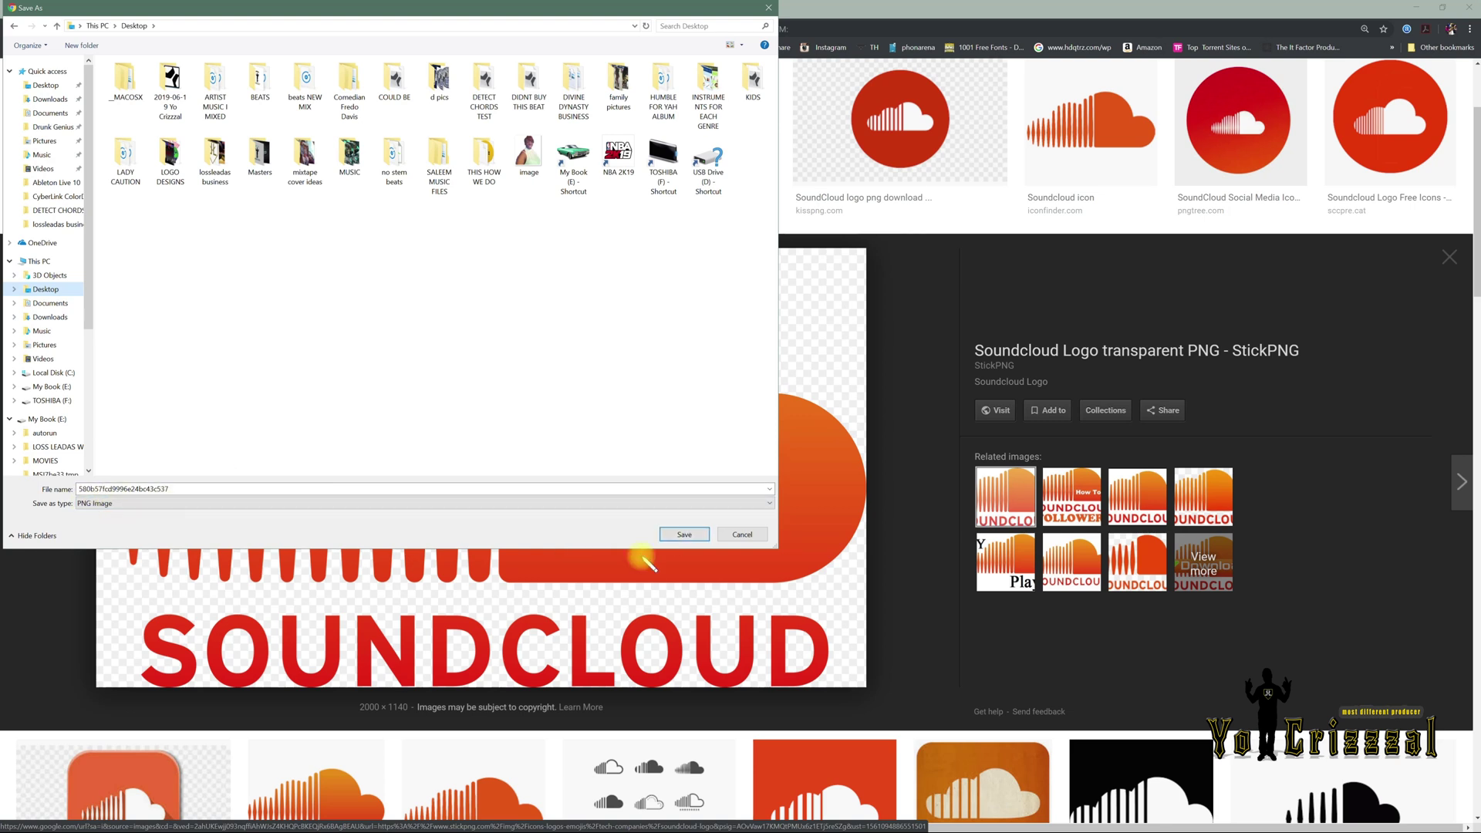
pyautogui.click(683, 534)
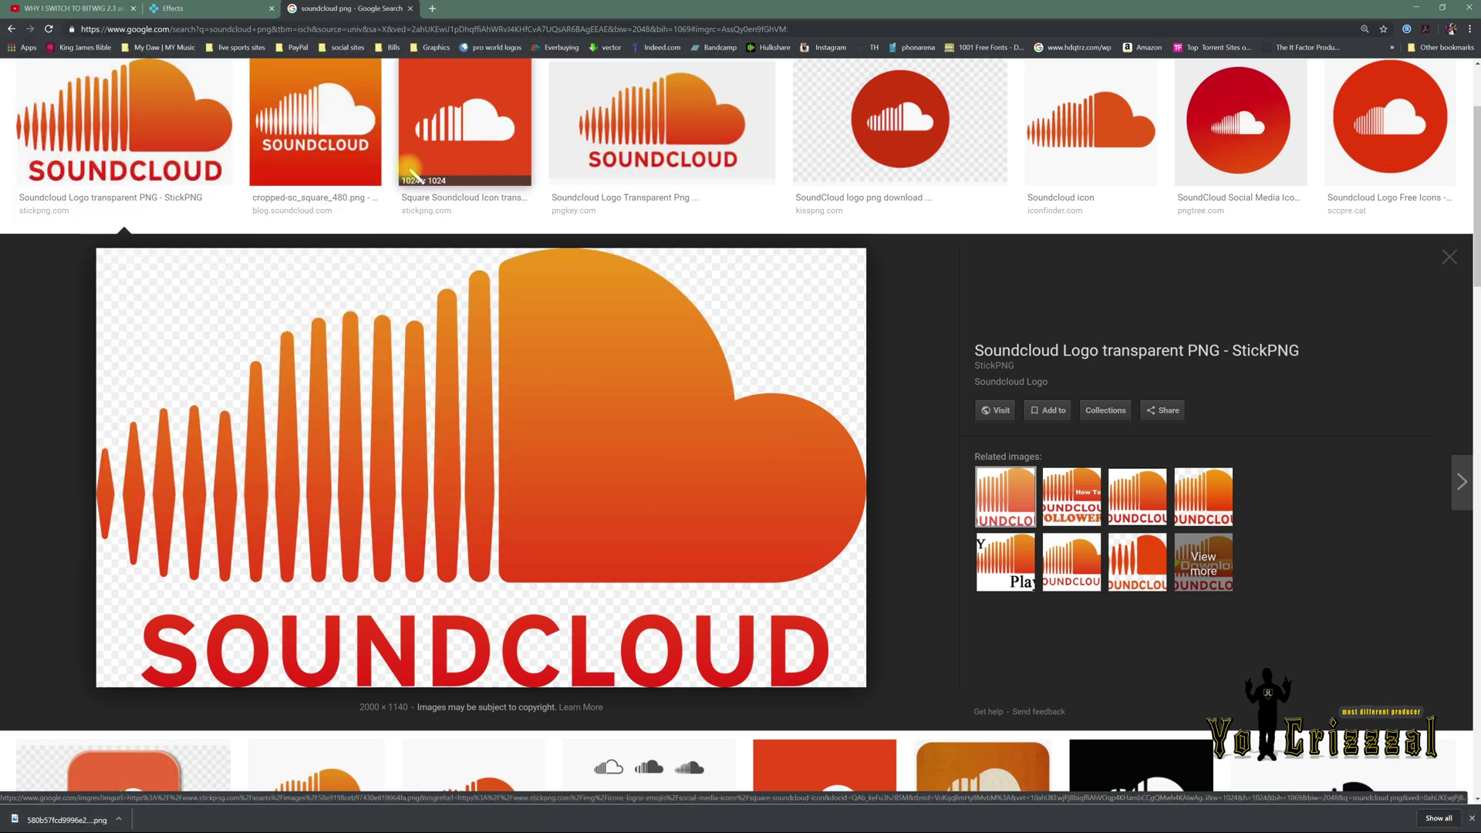
pyautogui.click(432, 9)
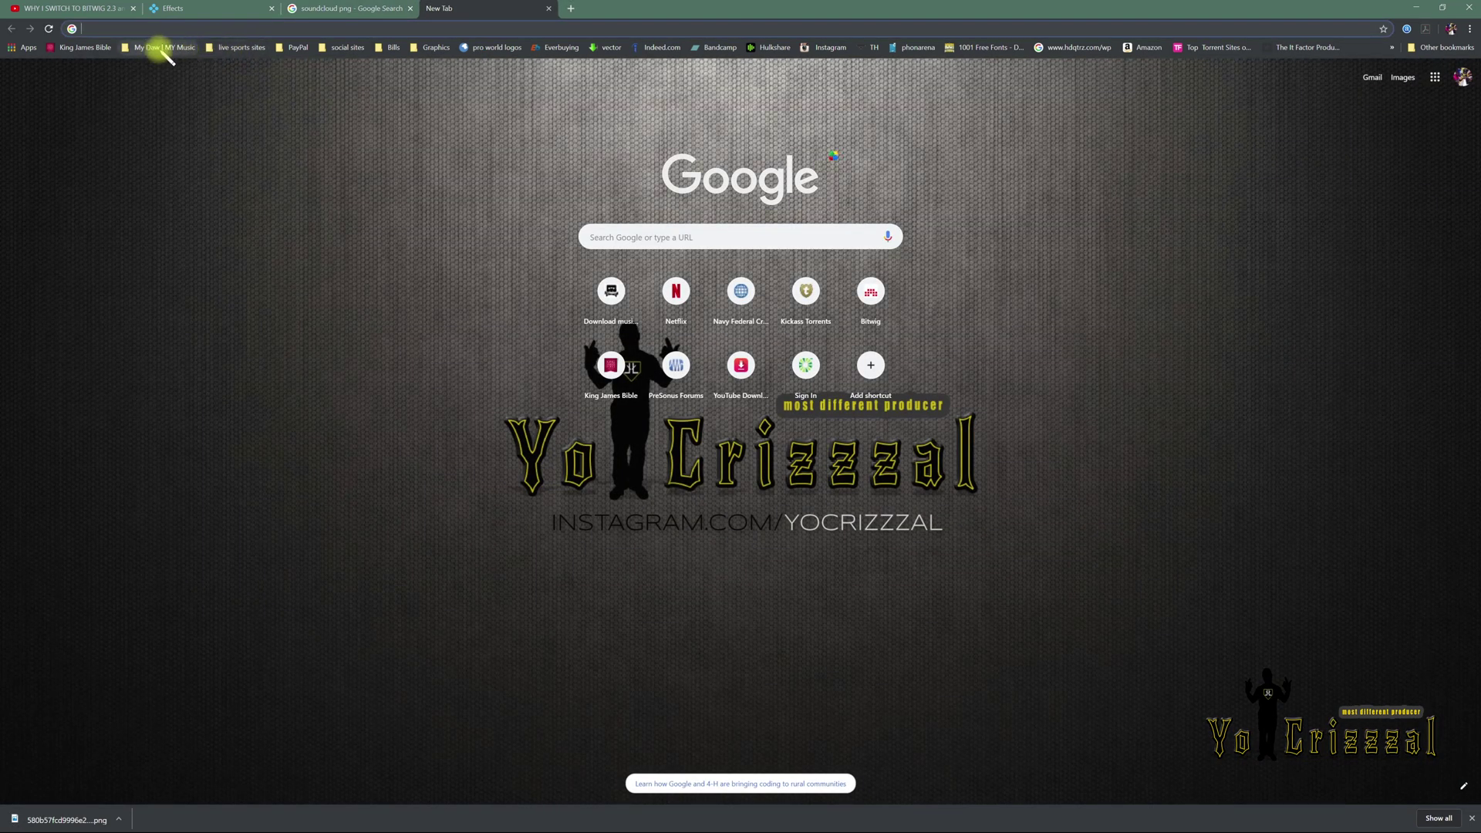
# Step: View the bookmarked gramophone Music icon page from the My Daw | MY Music folder, then close it
pyautogui.click(183, 48)
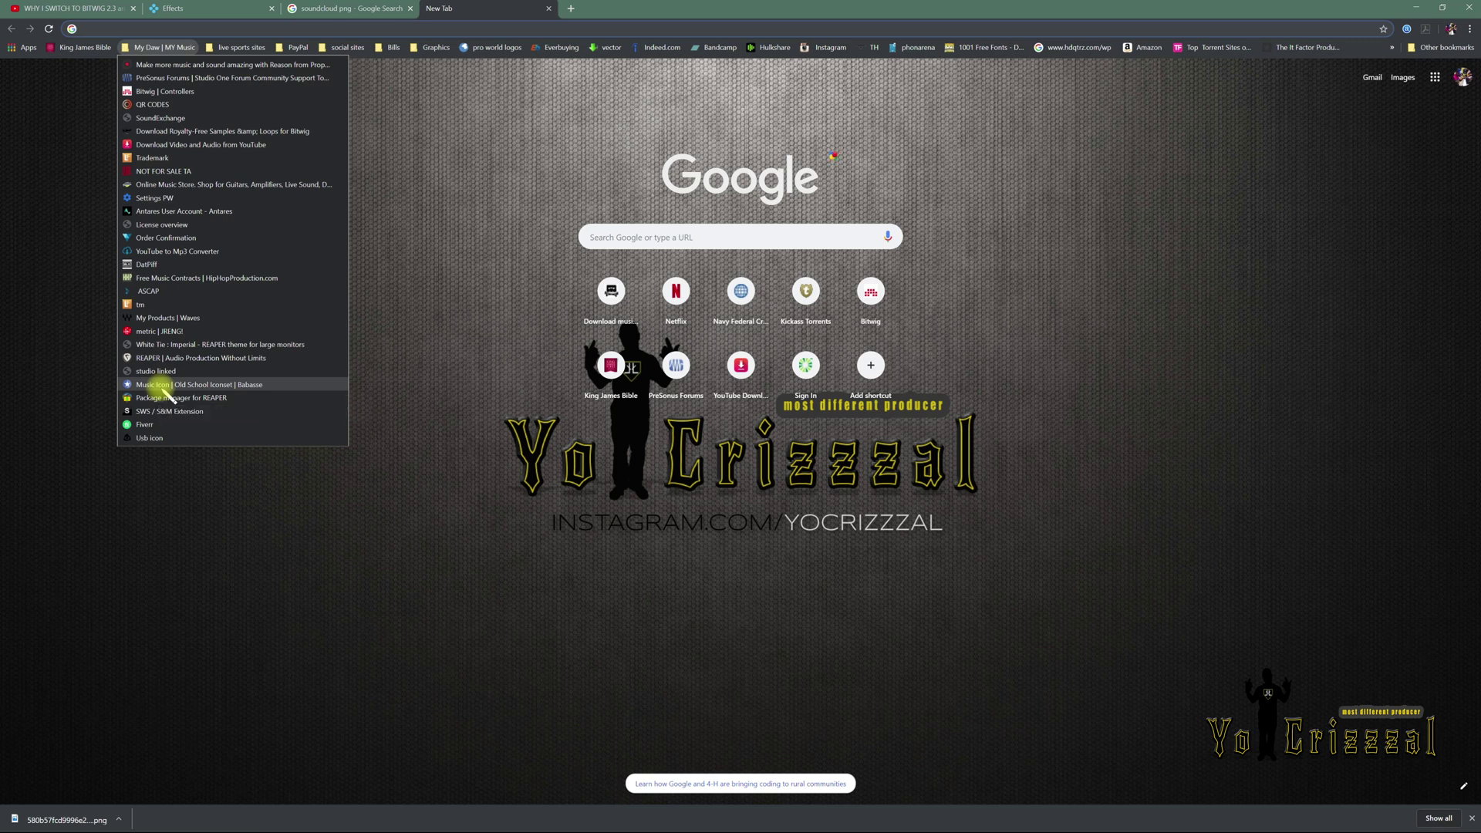
pyautogui.click(163, 390)
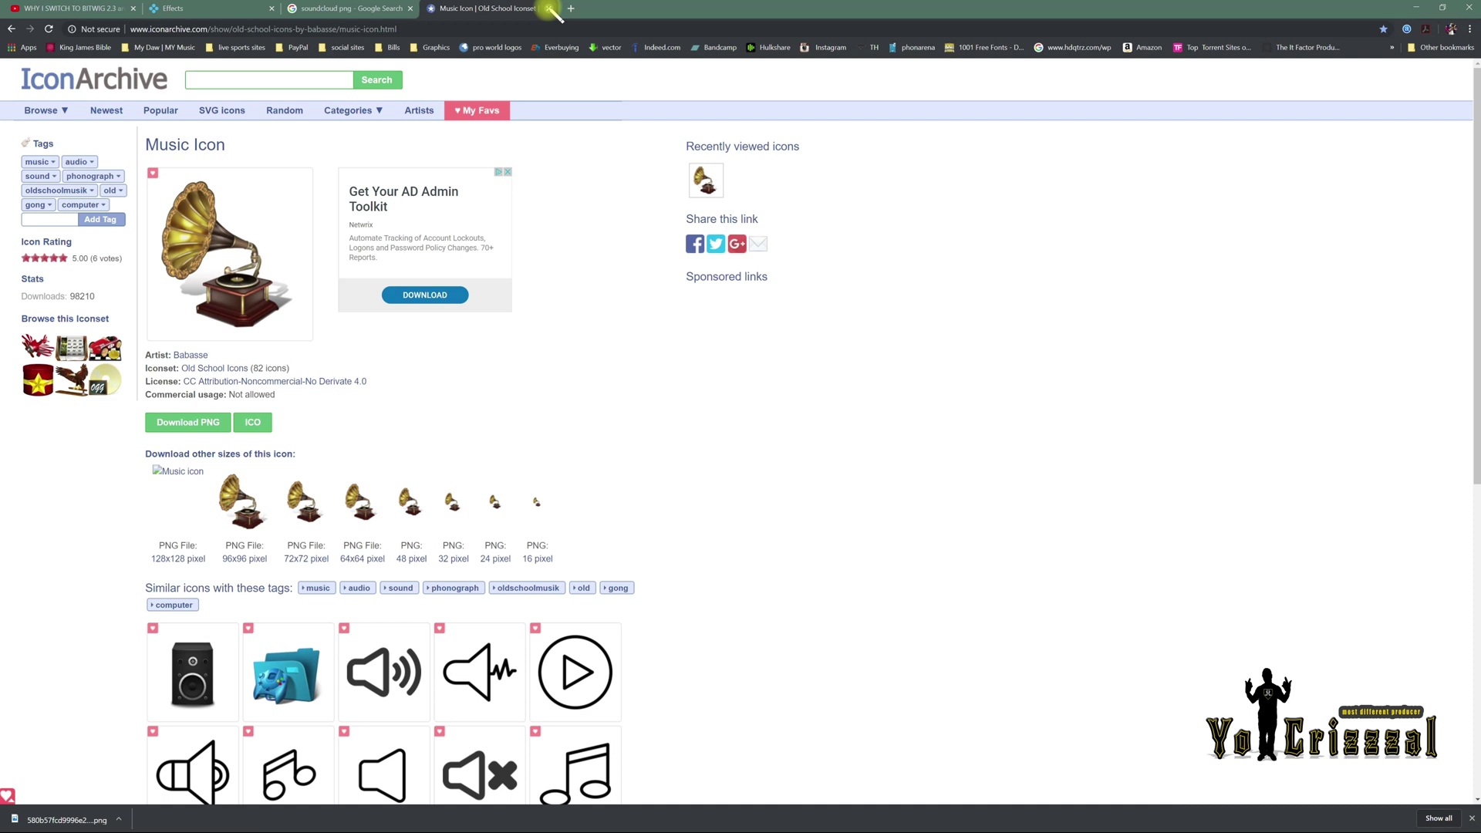
pyautogui.click(547, 9)
# Step: Open the bookmarked Usb icon page from the music bookmarks folder in a new tab
pyautogui.click(429, 9)
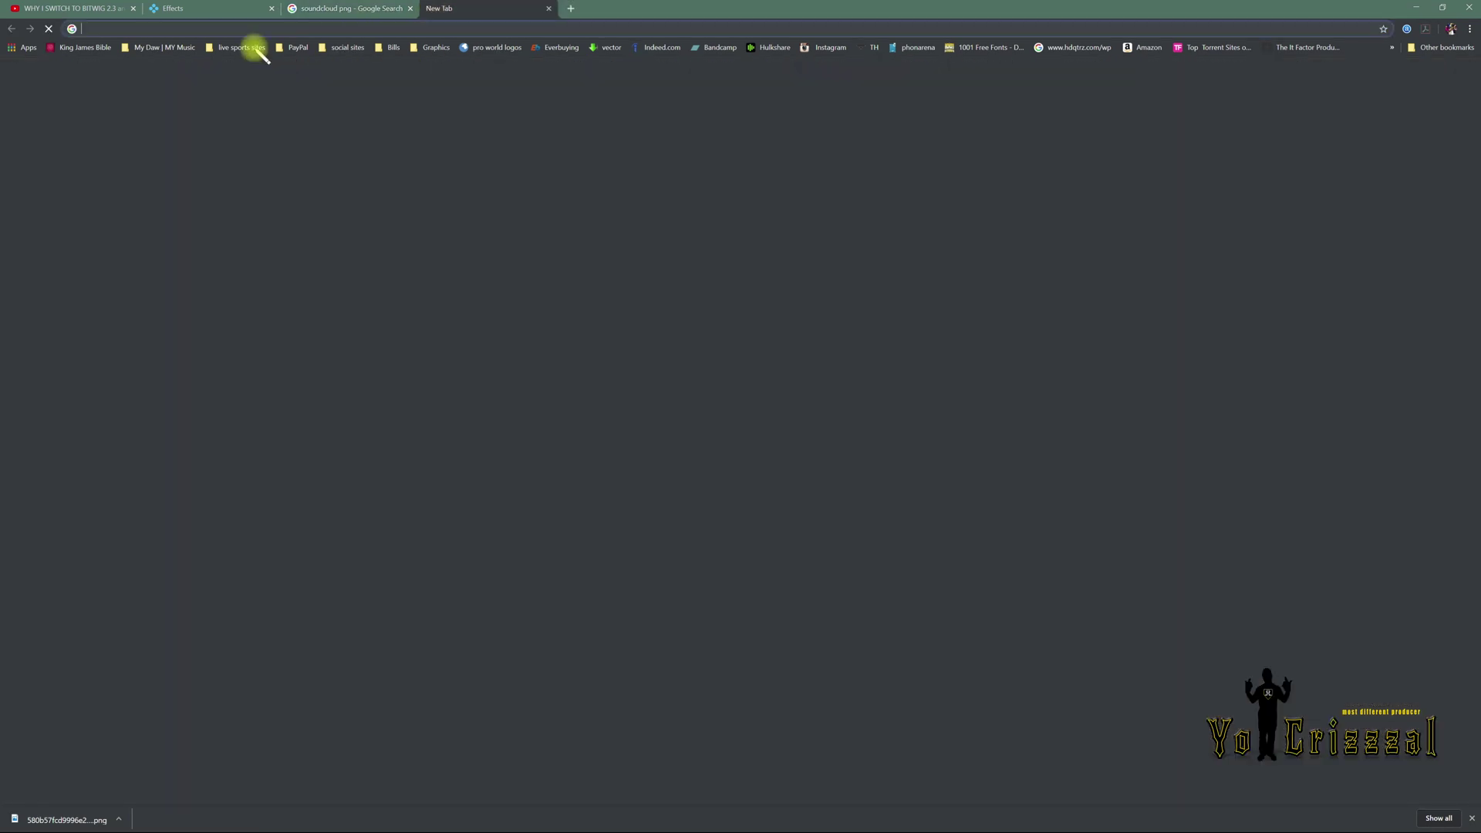
pyautogui.click(157, 50)
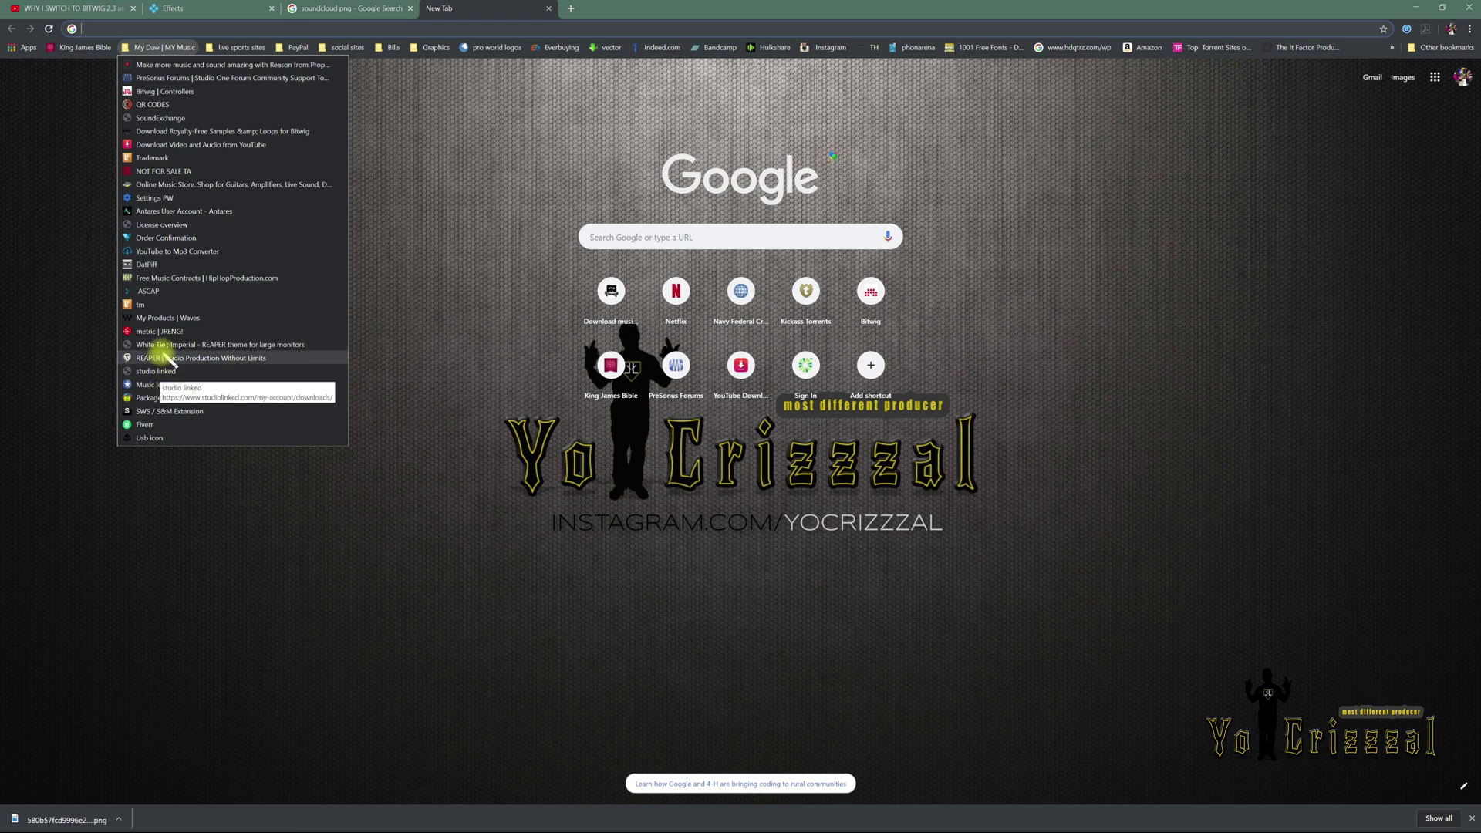
pyautogui.click(148, 437)
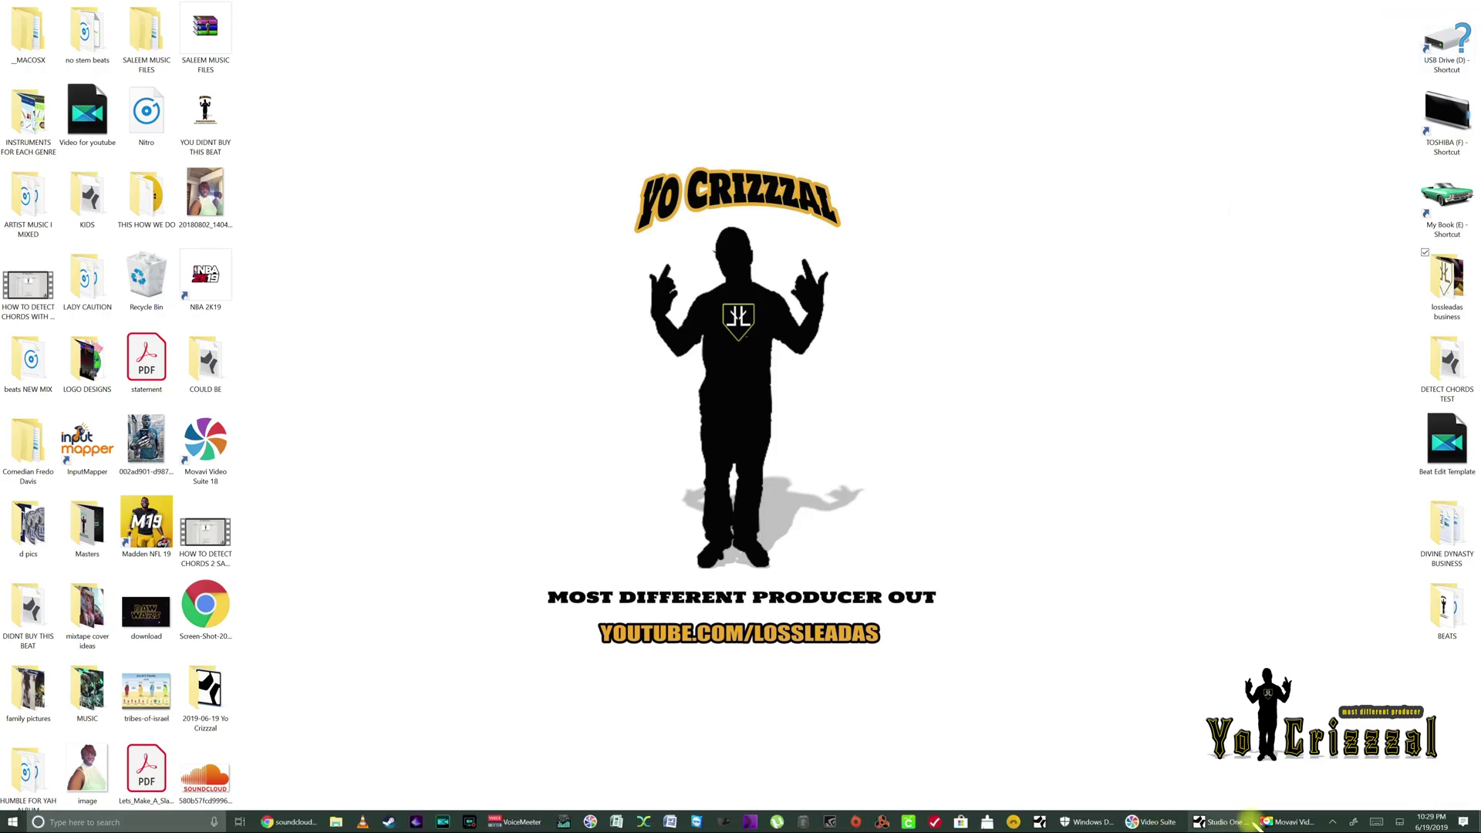
# Step: Use the Desktop SoundCloud PNG as the SoundCloud Client button's icon
pyautogui.click(1224, 821)
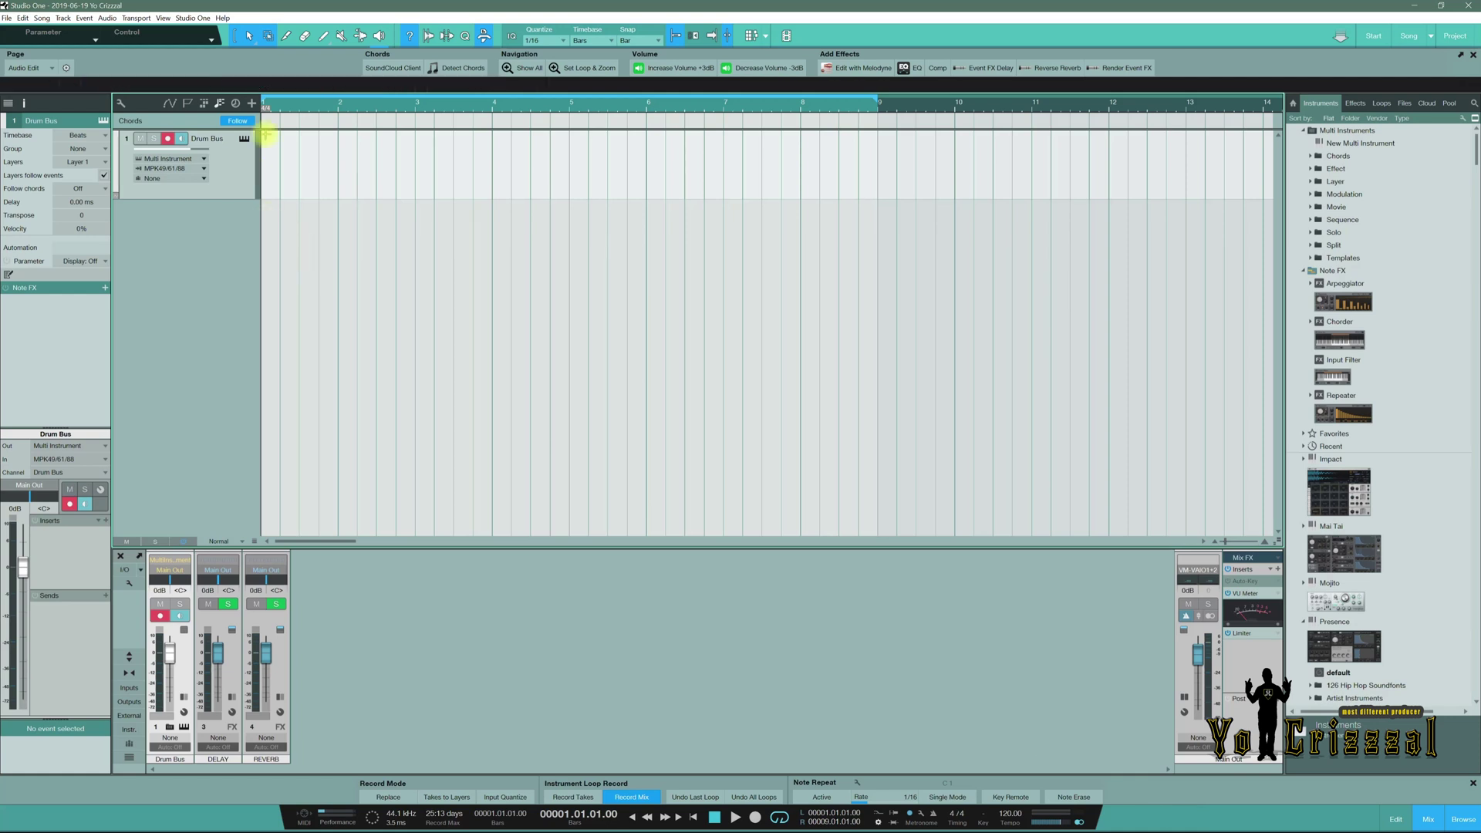
pyautogui.rightClick(376, 70)
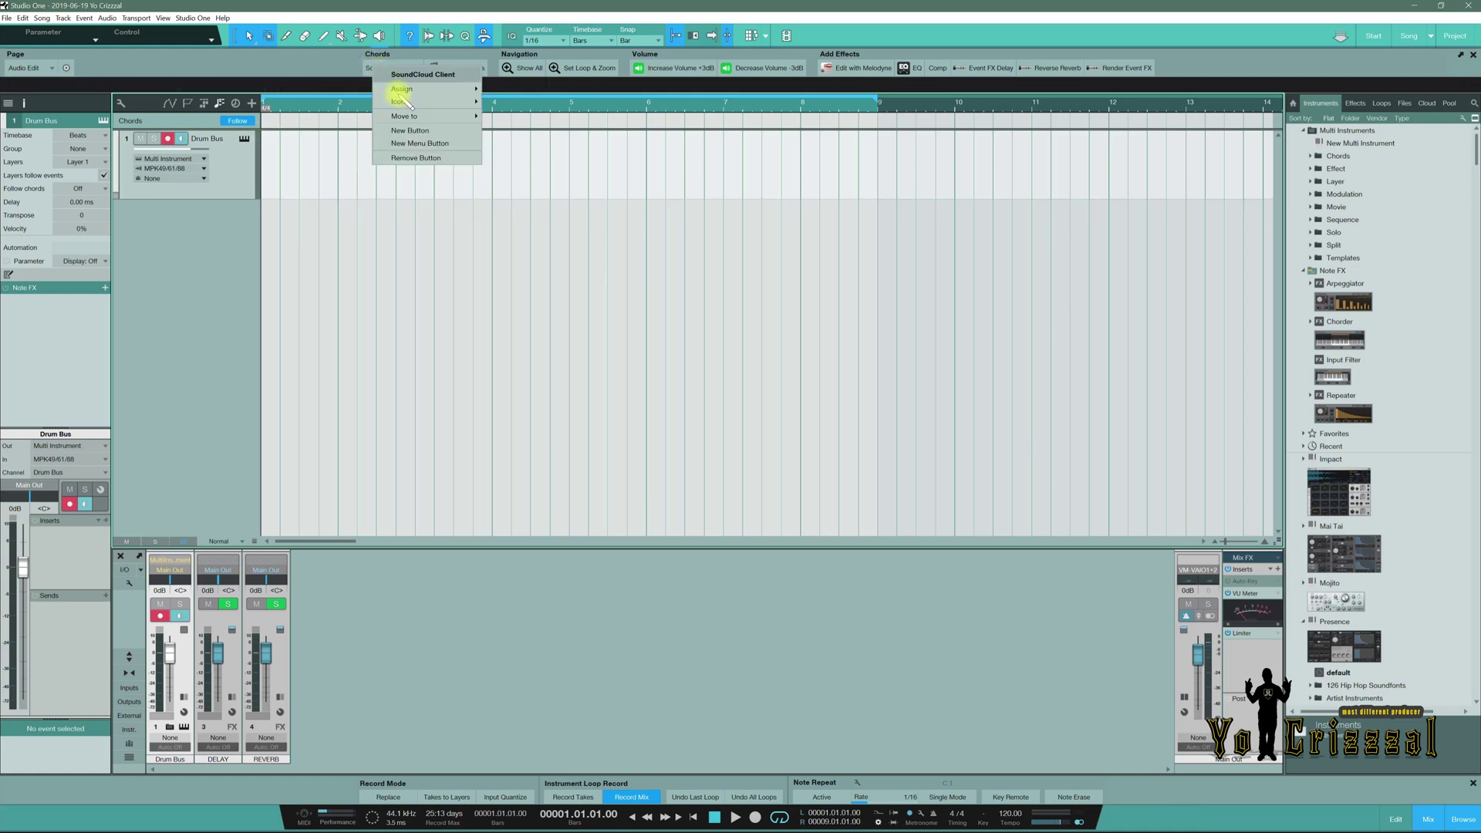
pyautogui.moveTo(417, 102)
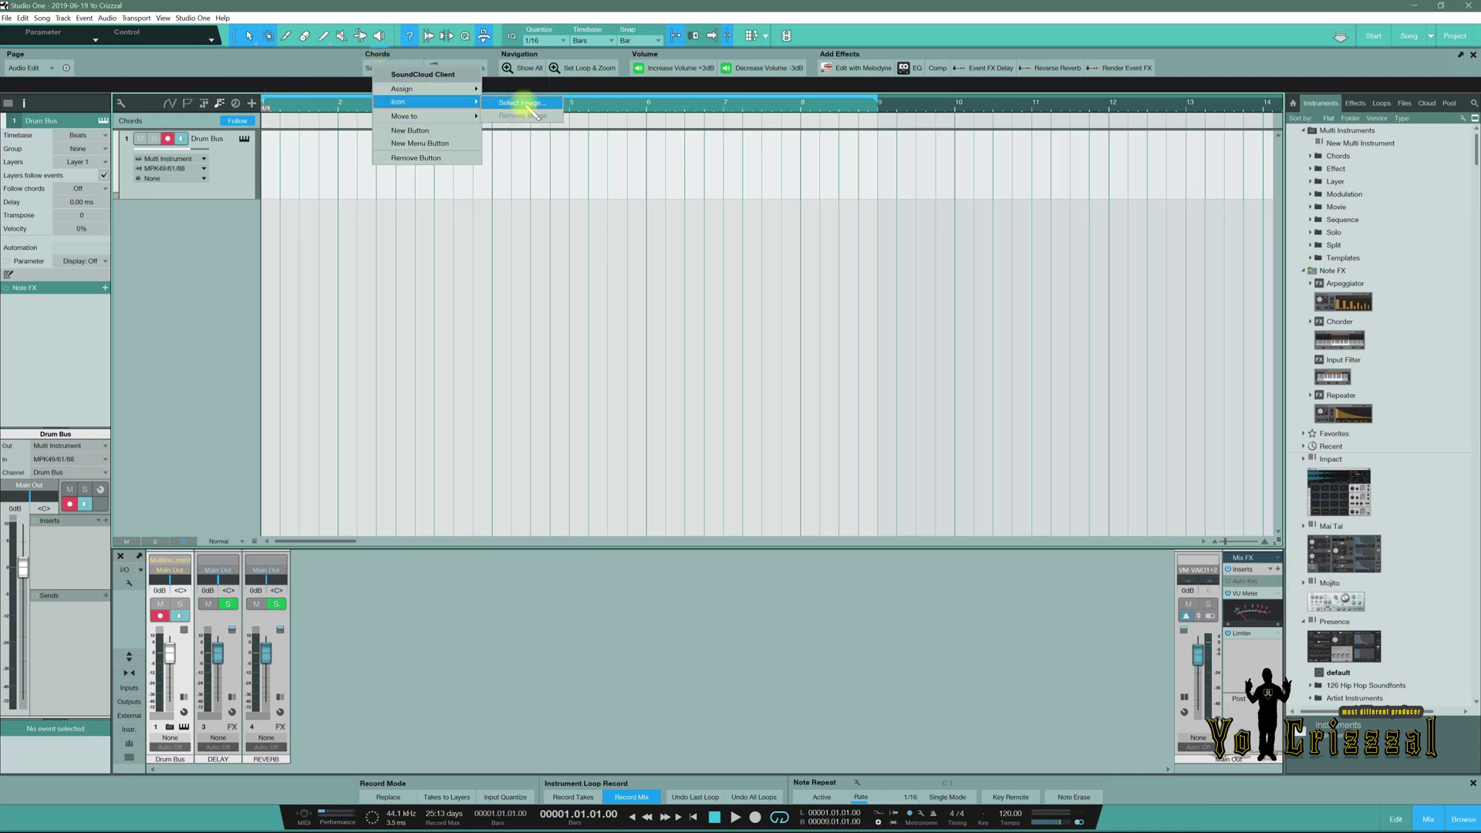
pyautogui.click(520, 102)
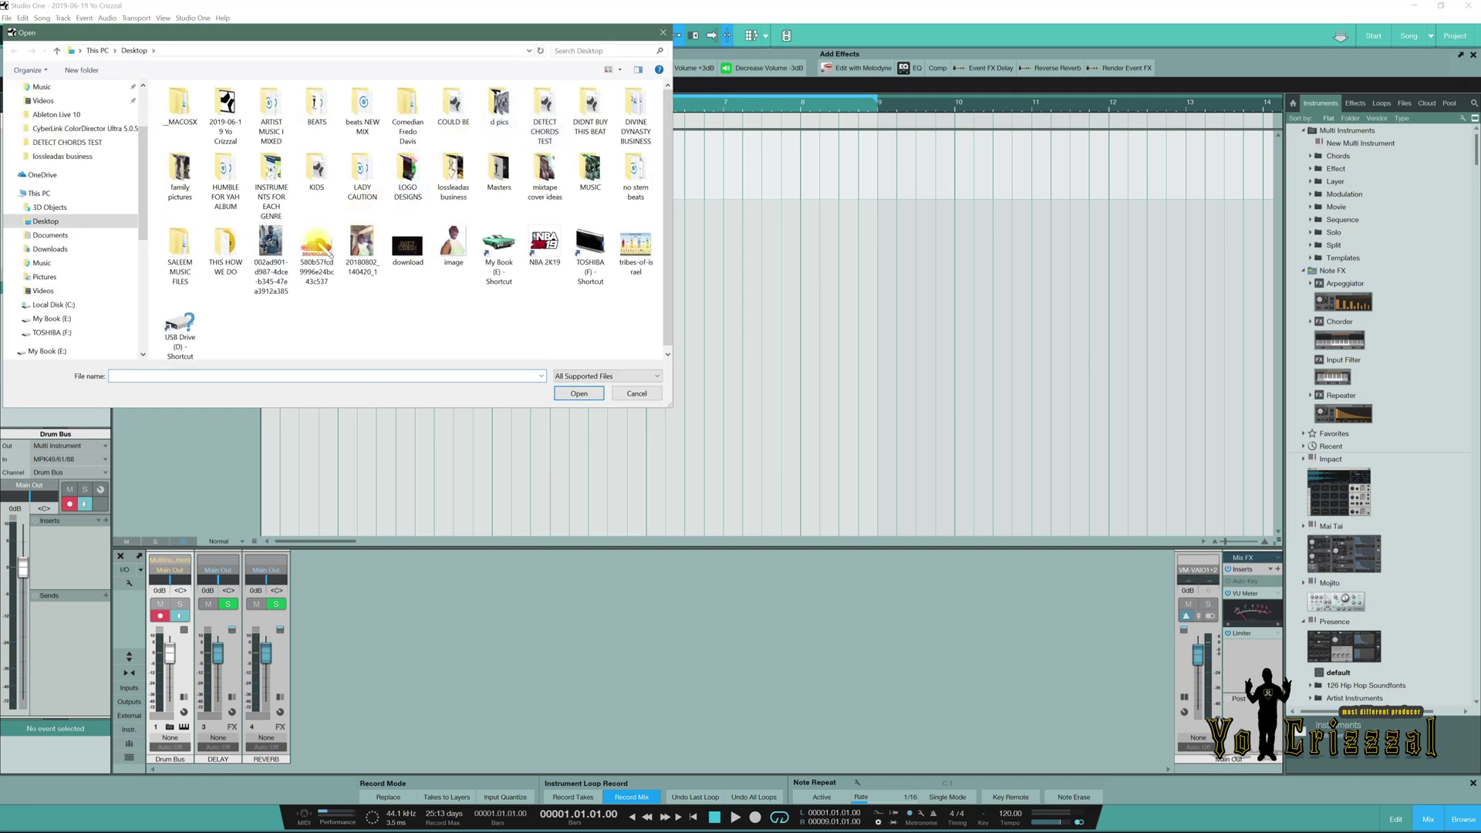
pyautogui.click(316, 248)
pyautogui.click(576, 394)
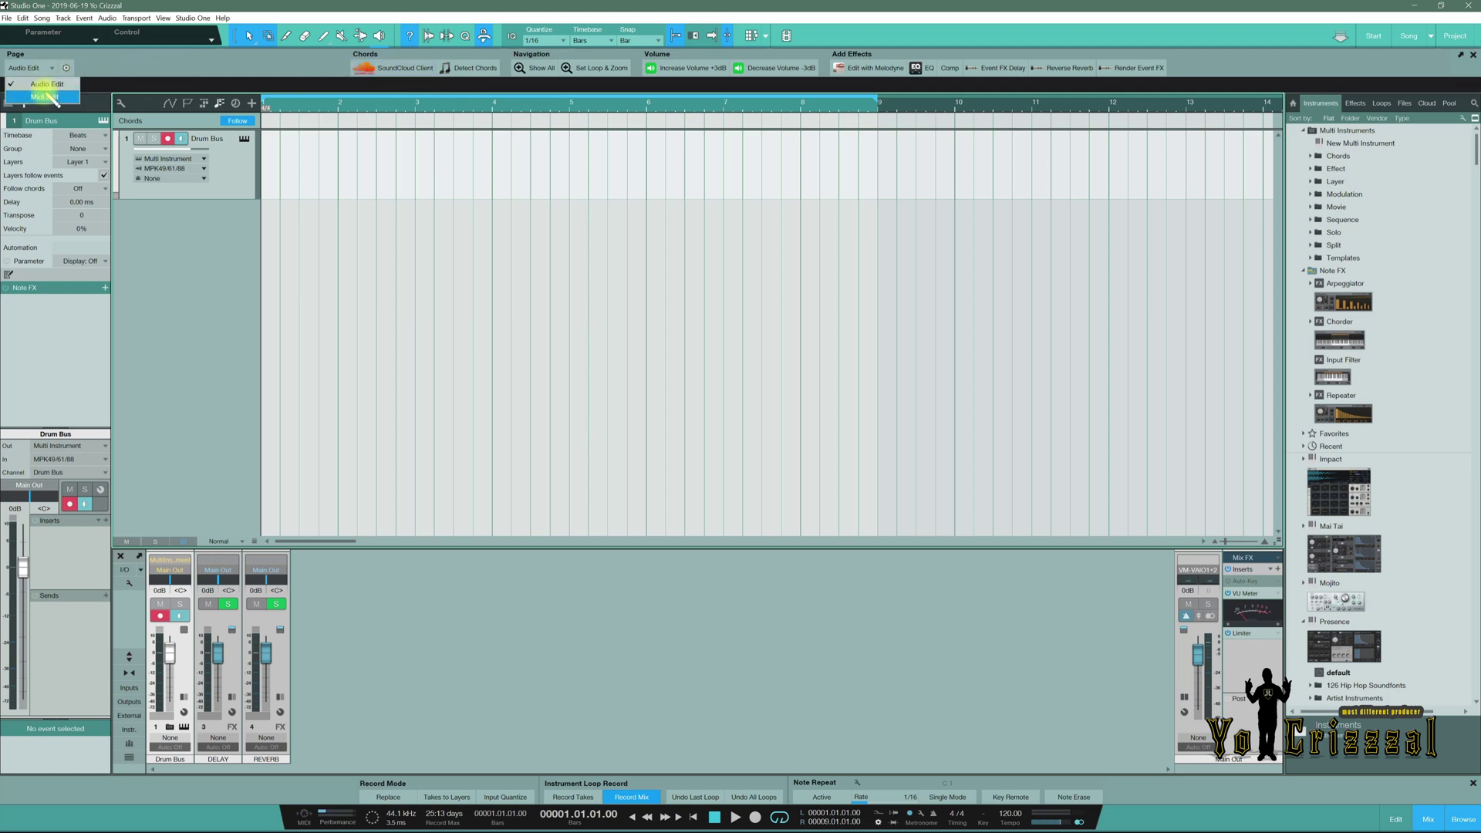
# Step: Switch the macro page to Midi Edit and back to Audio Edit
pyautogui.click(57, 72)
pyautogui.click(35, 94)
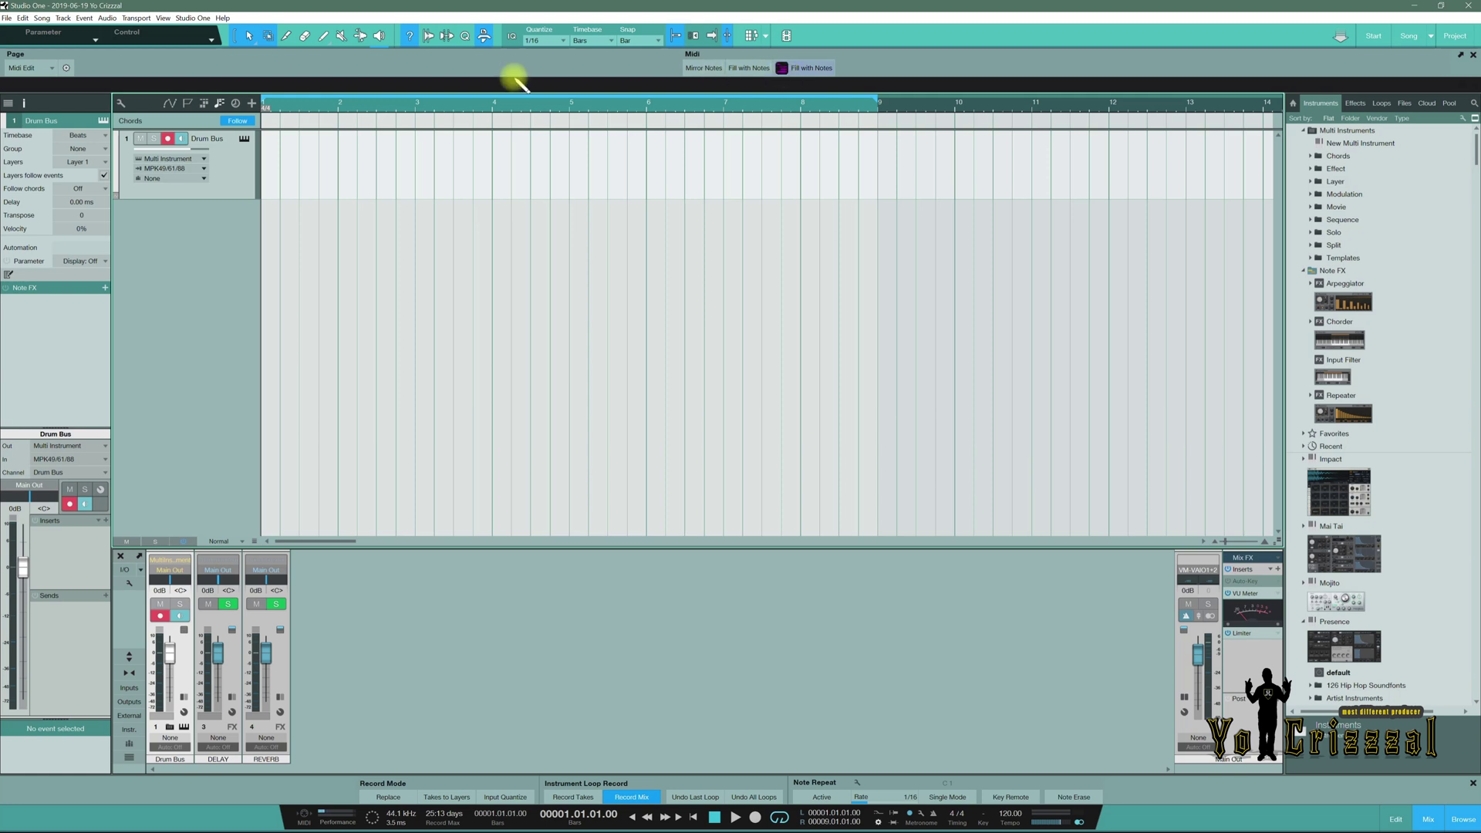
pyautogui.click(52, 67)
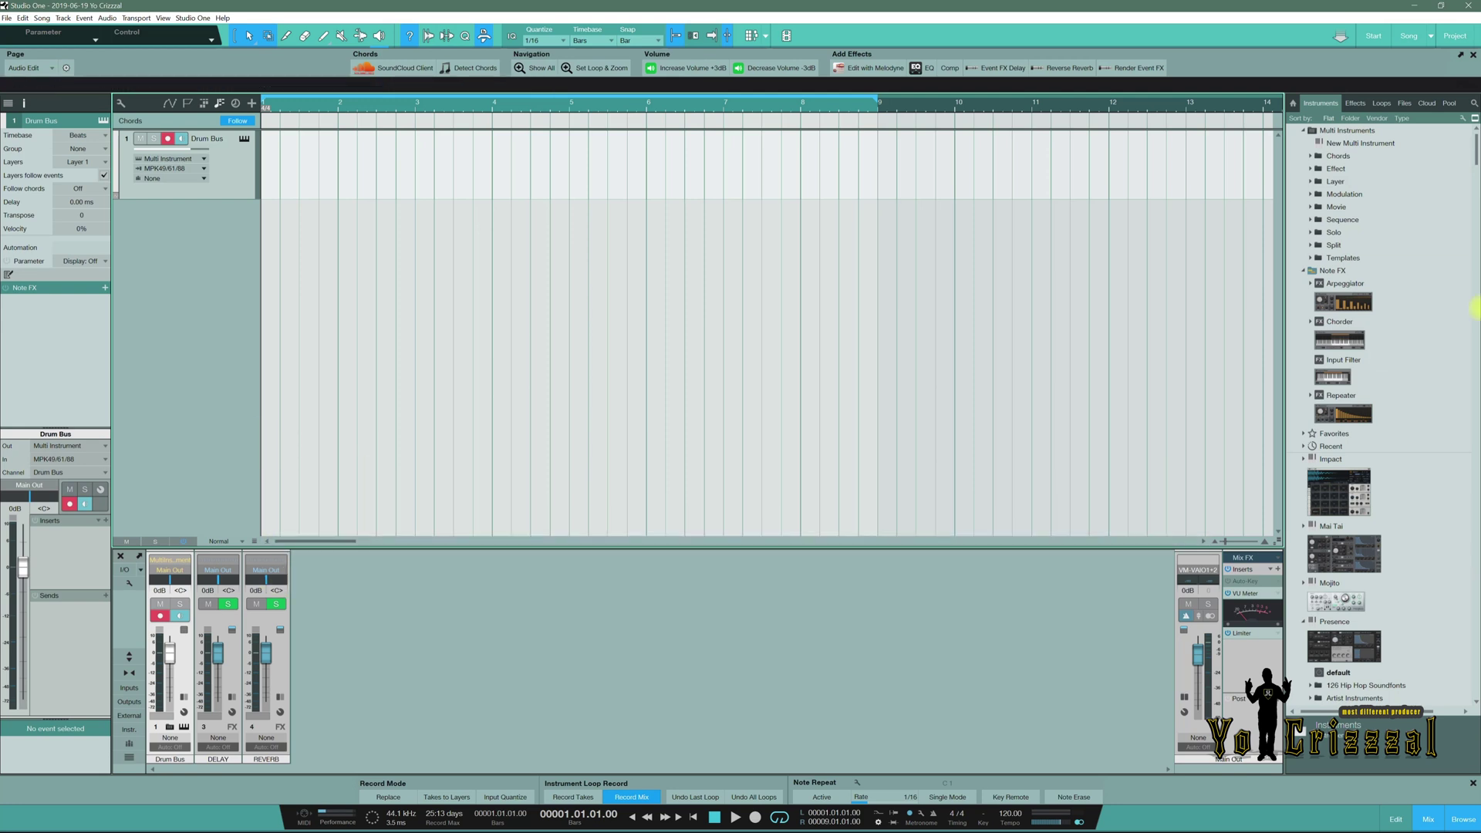
# Step: Show the Loops tab in the browser, expanding and collapsing the Drums folder
pyautogui.click(1381, 103)
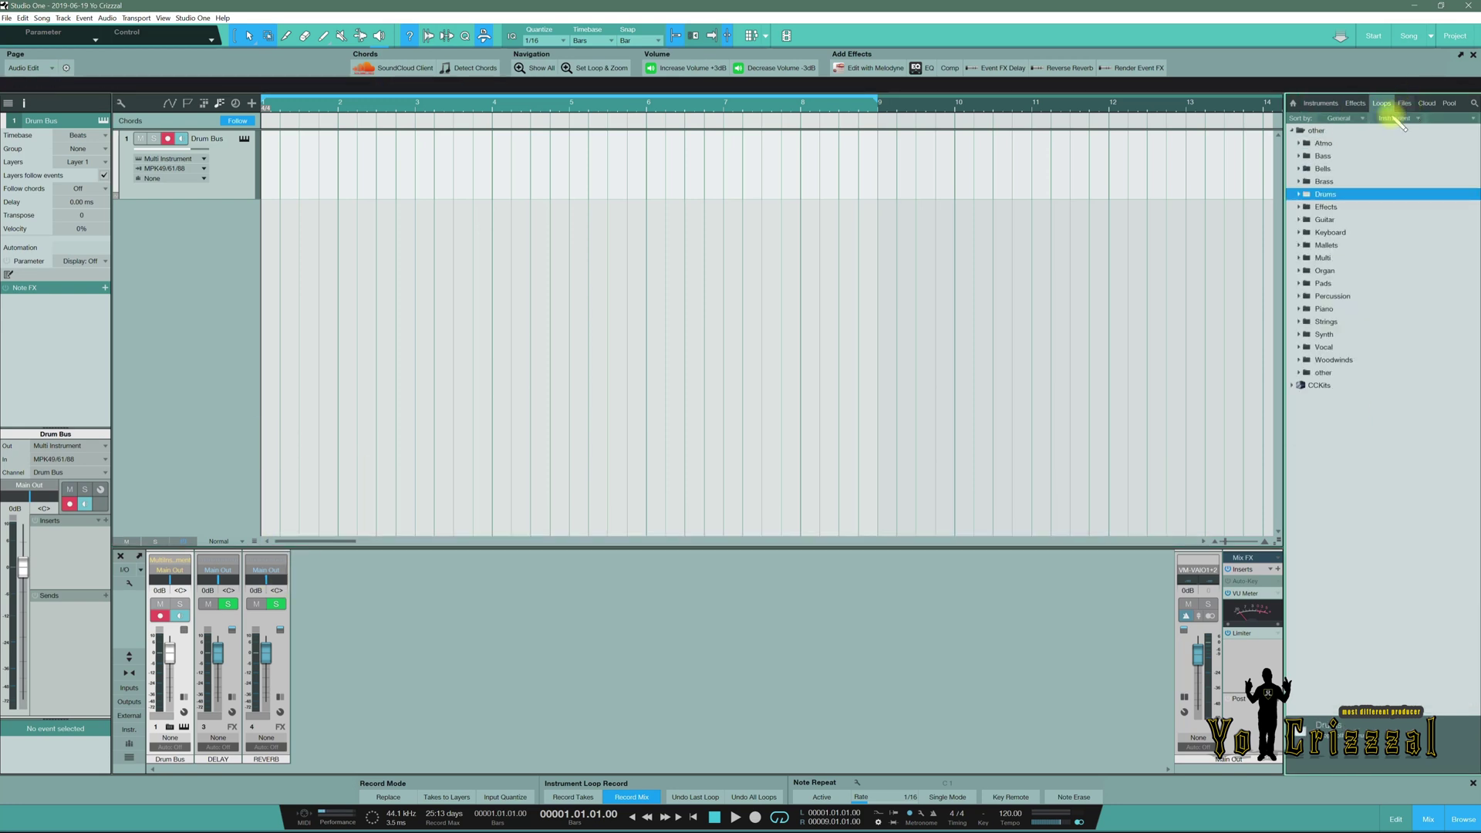
pyautogui.click(1301, 195)
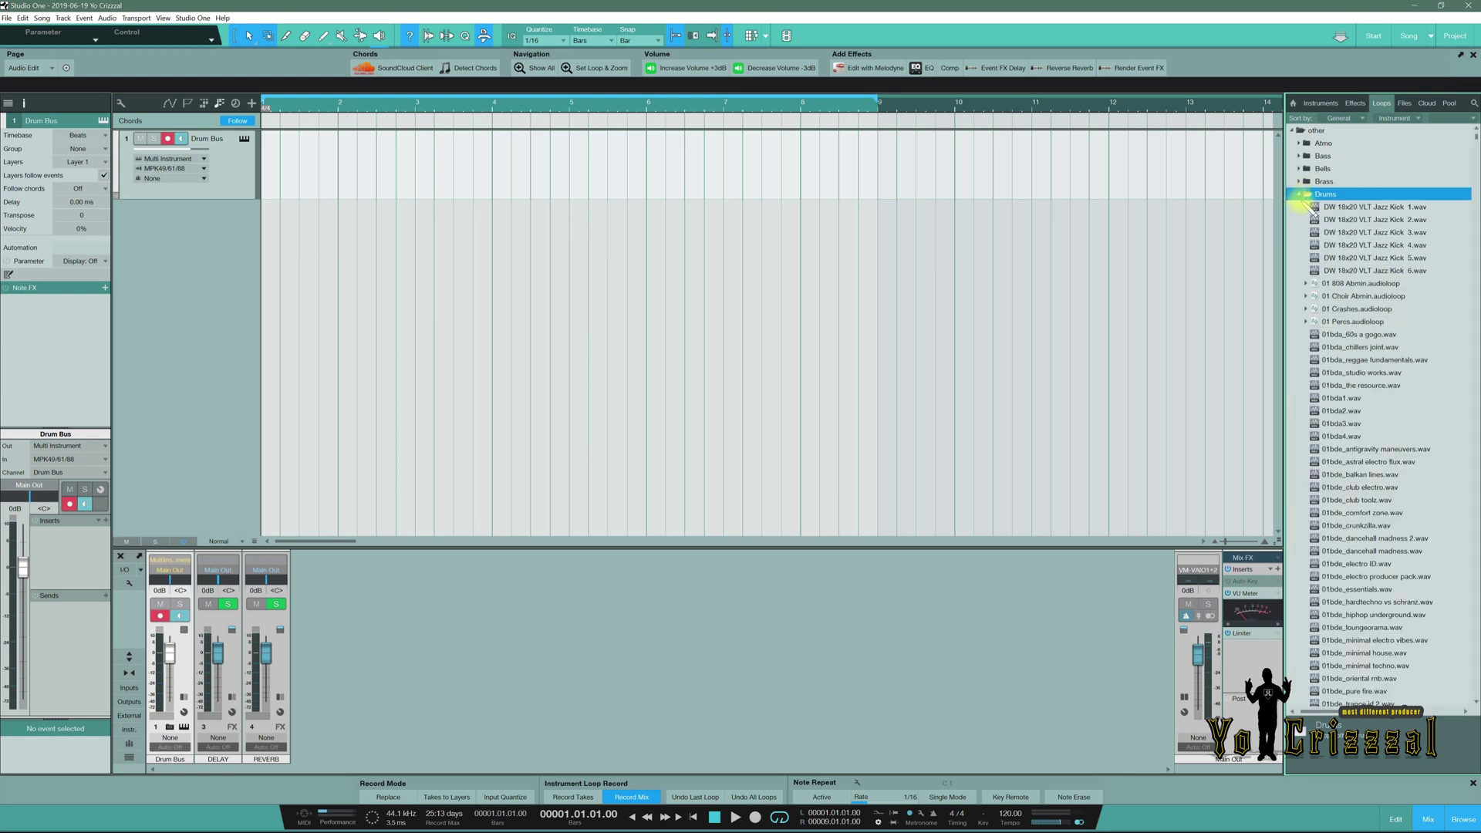
pyautogui.click(1300, 195)
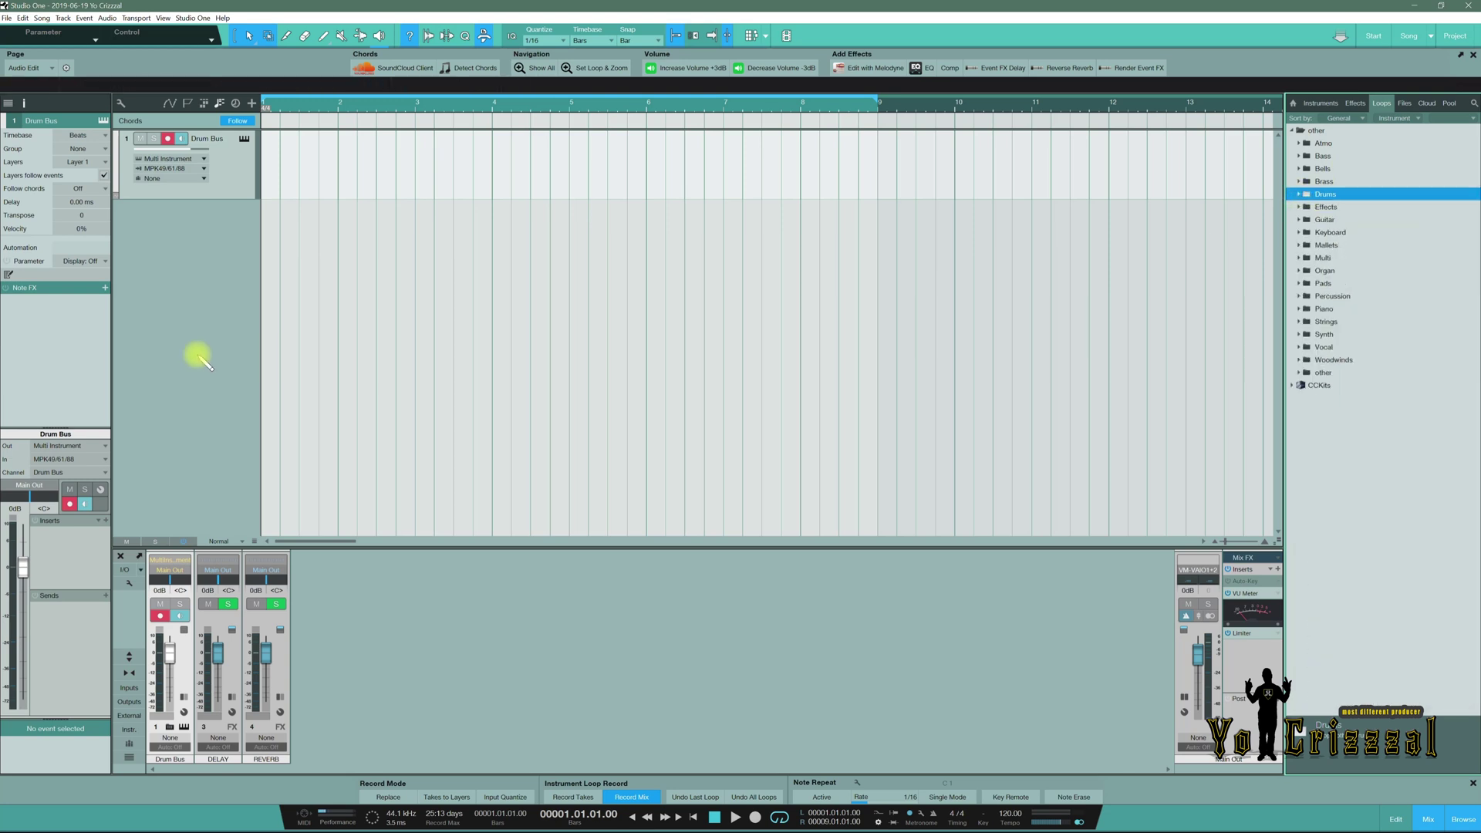
# Step: Add a new instrument track, Track 2, to the song
pyautogui.rightClick(187, 274)
pyautogui.click(245, 320)
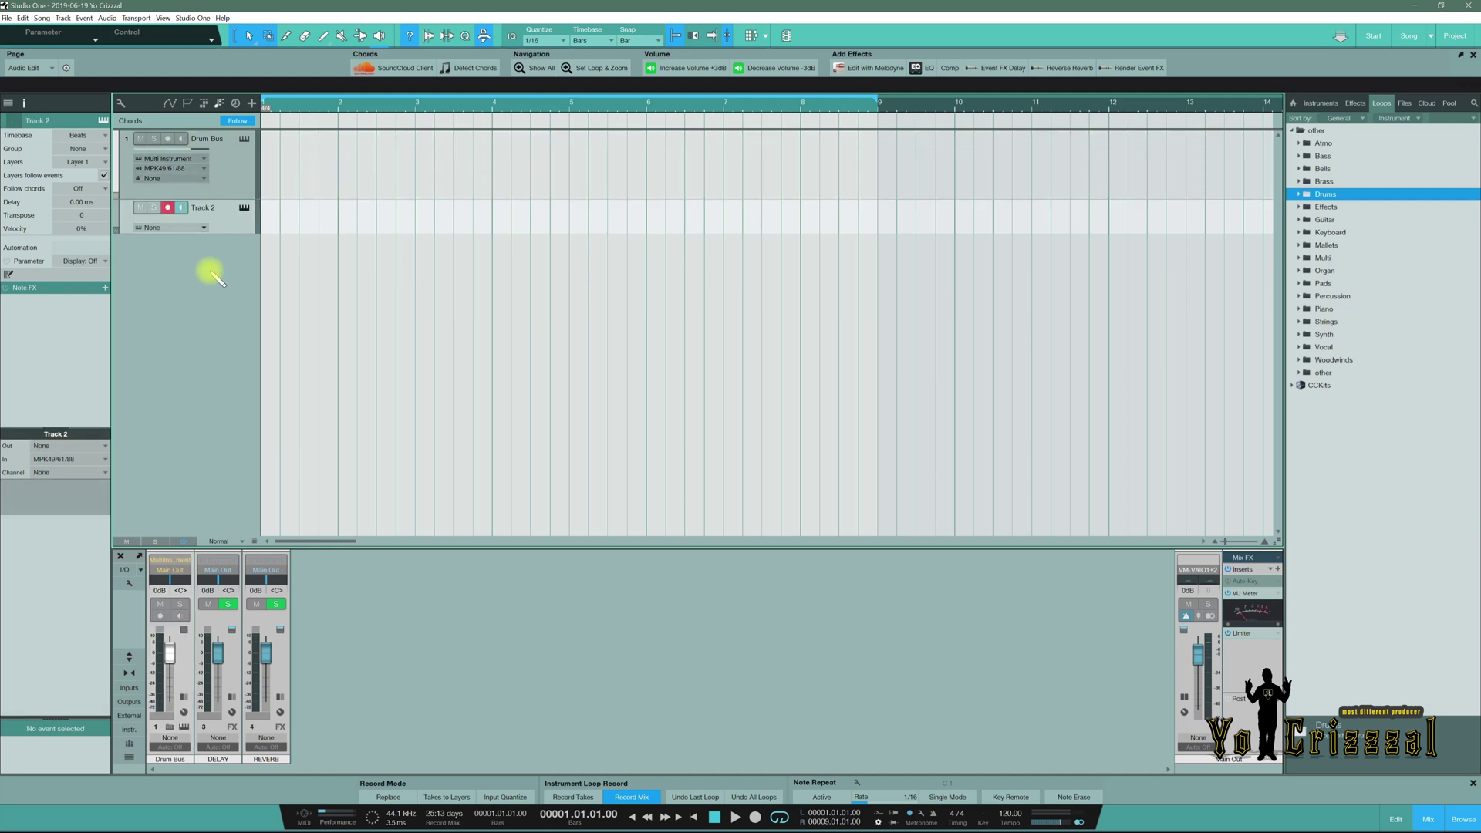
pyautogui.rightClick(216, 274)
pyautogui.click(394, 259)
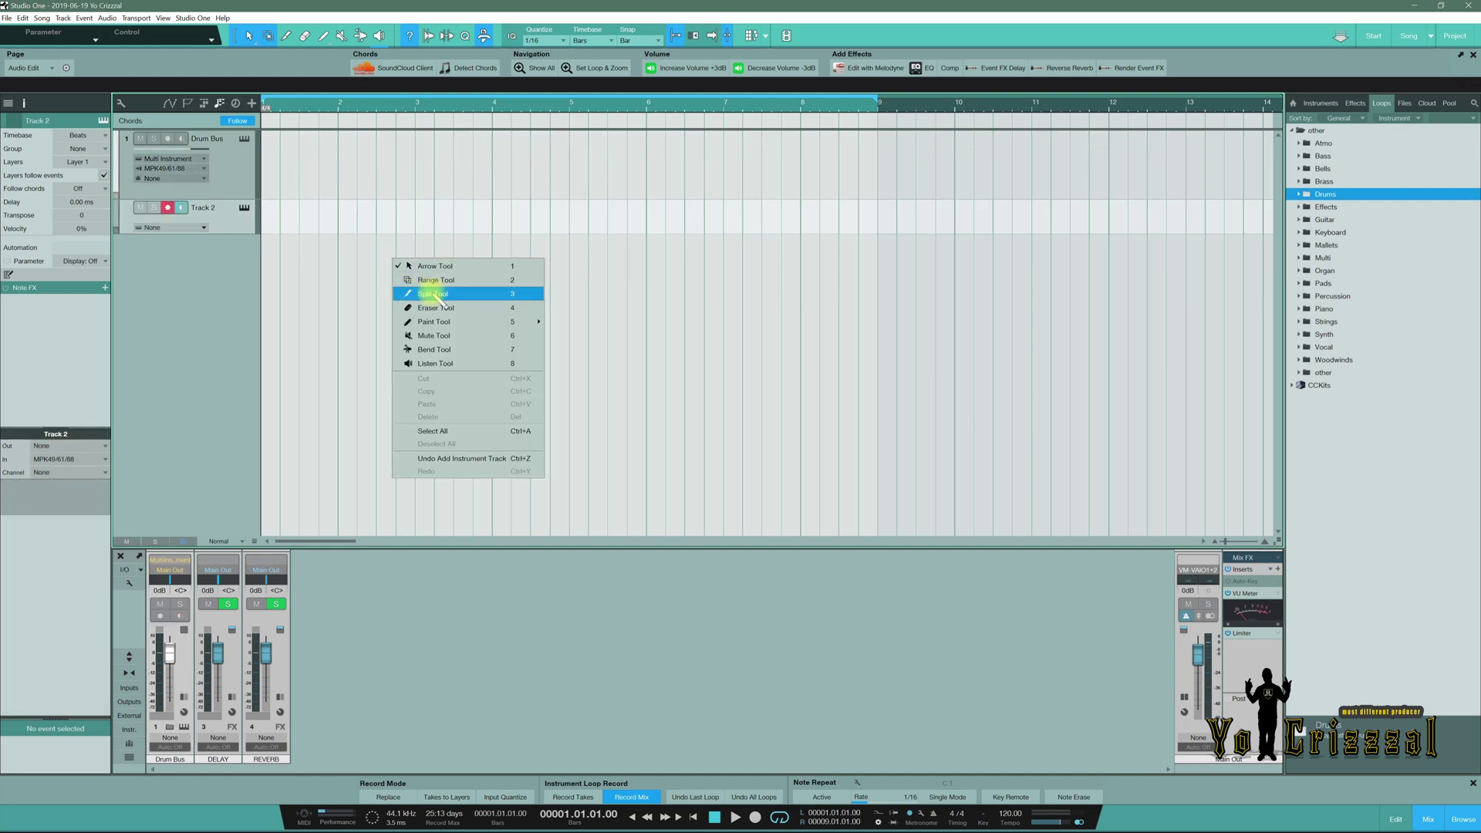
# Step: Draw an empty part on Track 2 from bar 1 to bar 6 and open it in the piano roll
pyautogui.click(430, 321)
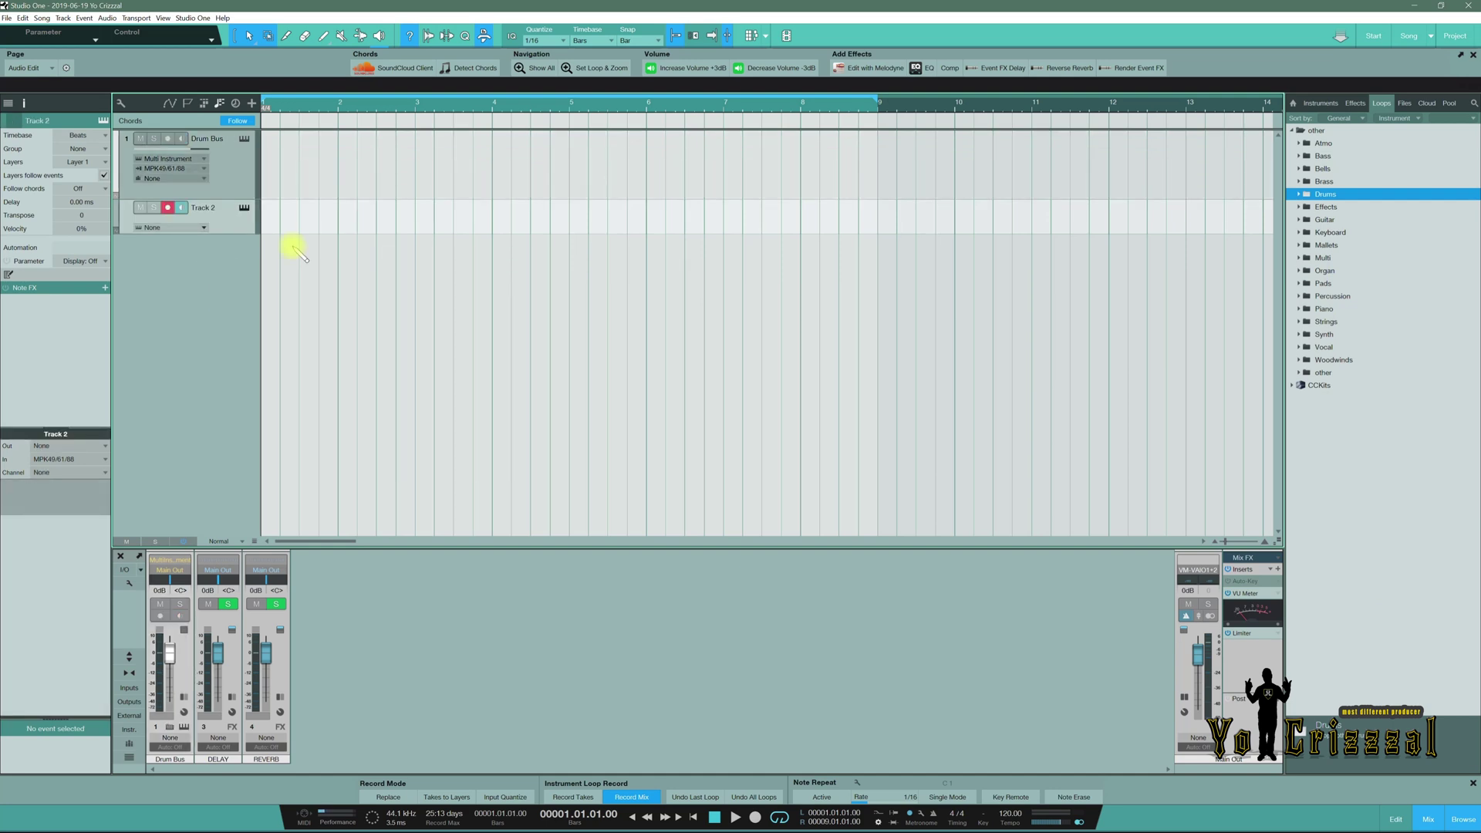
pyautogui.moveTo(259, 220)
pyautogui.mouseDown()
pyautogui.moveTo(635, 240)
pyautogui.moveTo(638, 256)
pyautogui.mouseUp()
pyautogui.rightClick(637, 266)
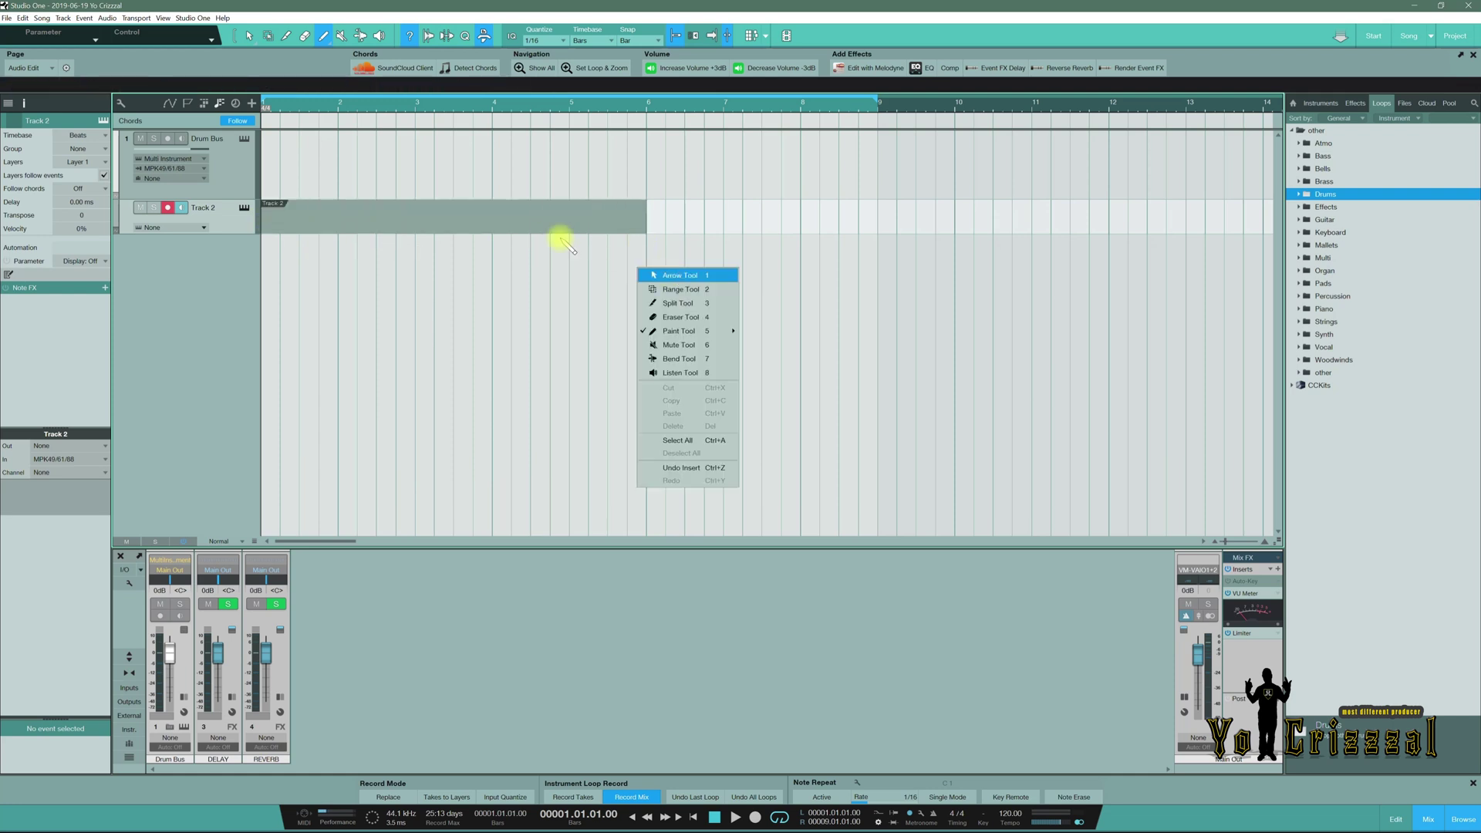
pyautogui.press('1')
pyautogui.doubleClick(496, 220)
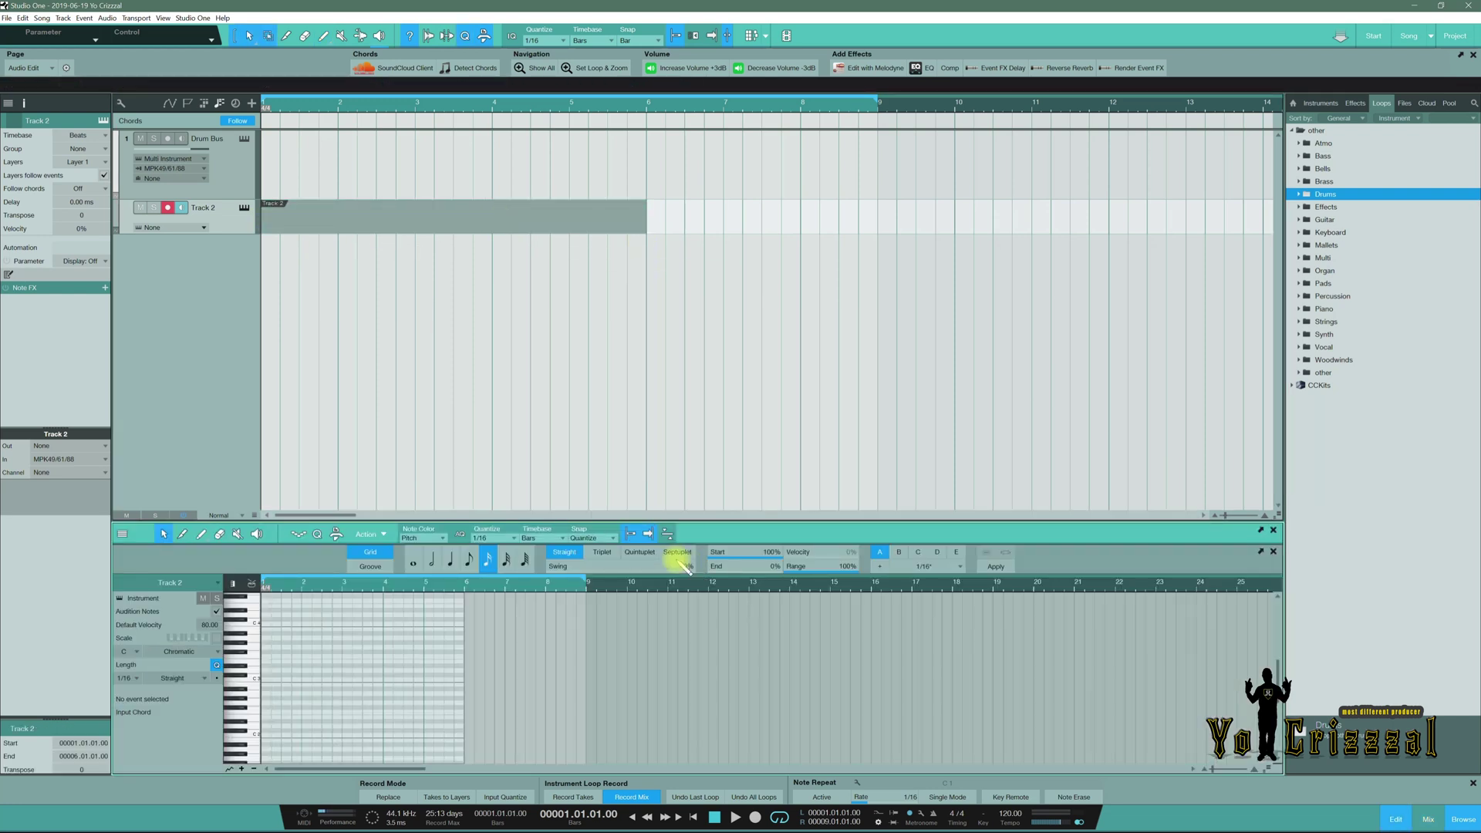
# Step: Show the editor's Midi Edit macro buttons and inspect the Mirror Notes button's options
pyautogui.click(337, 533)
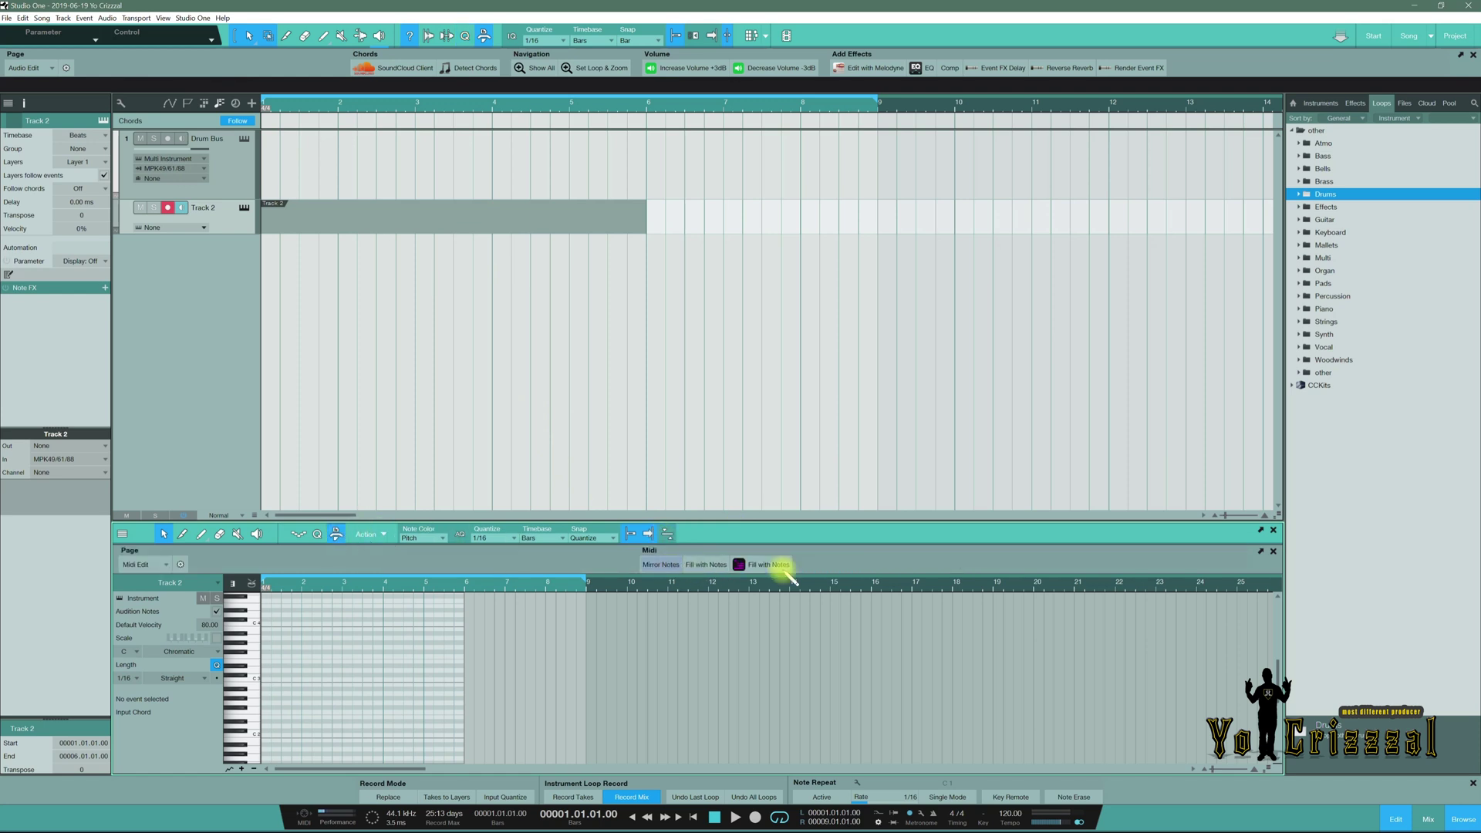
pyautogui.rightClick(651, 565)
pyautogui.moveTo(704, 587)
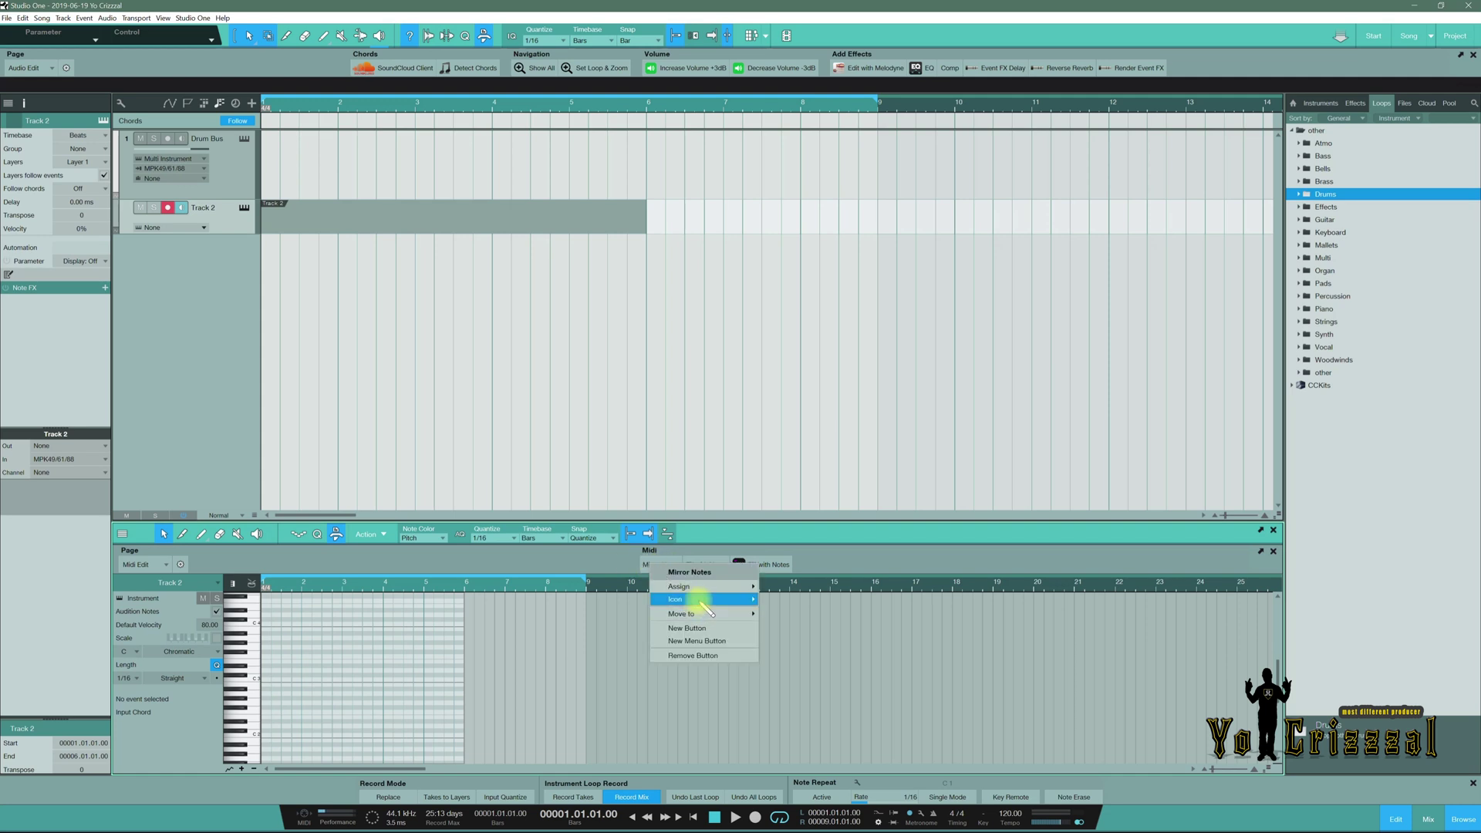
pyautogui.press('Escape')
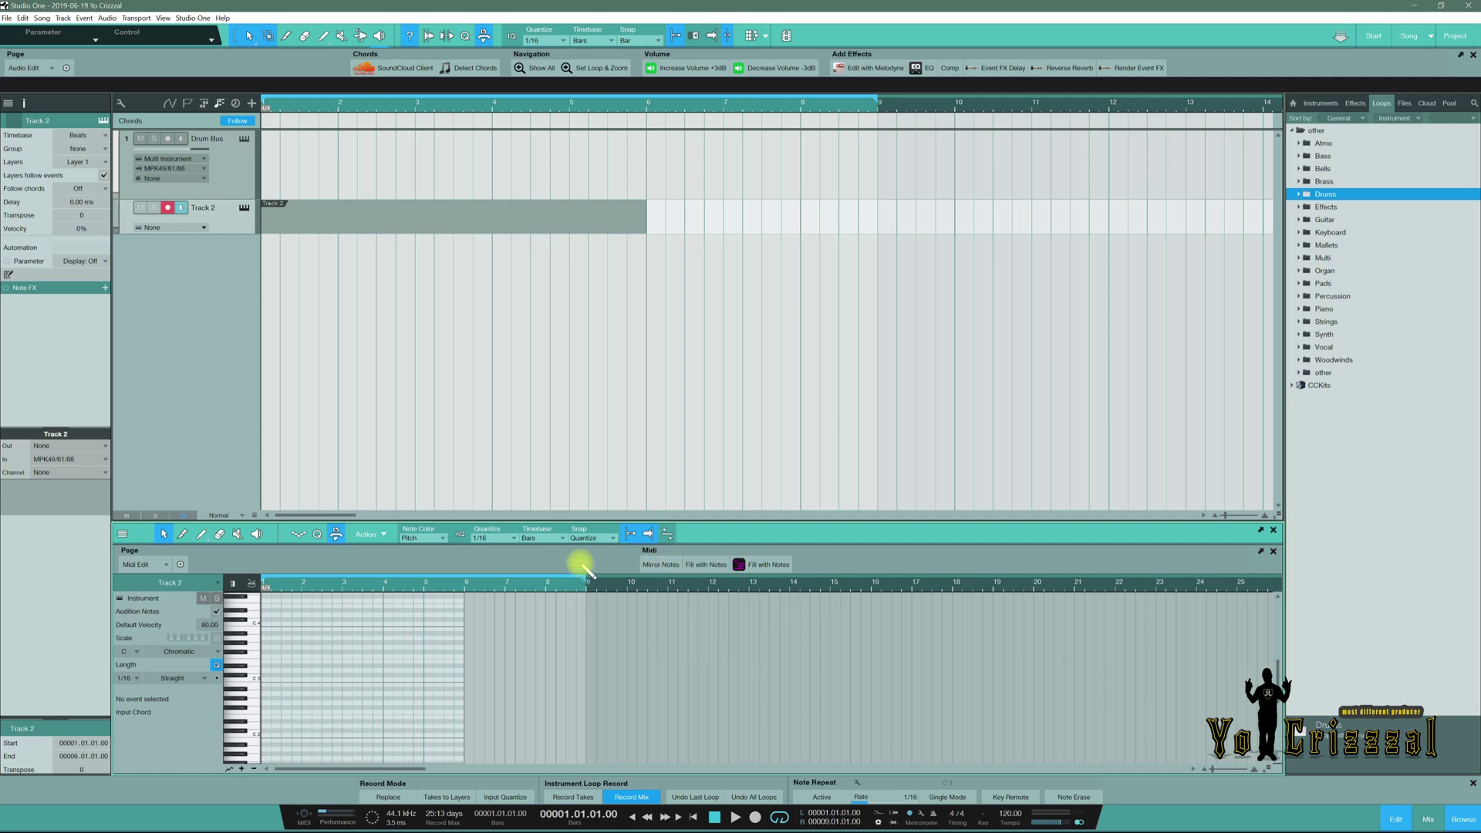